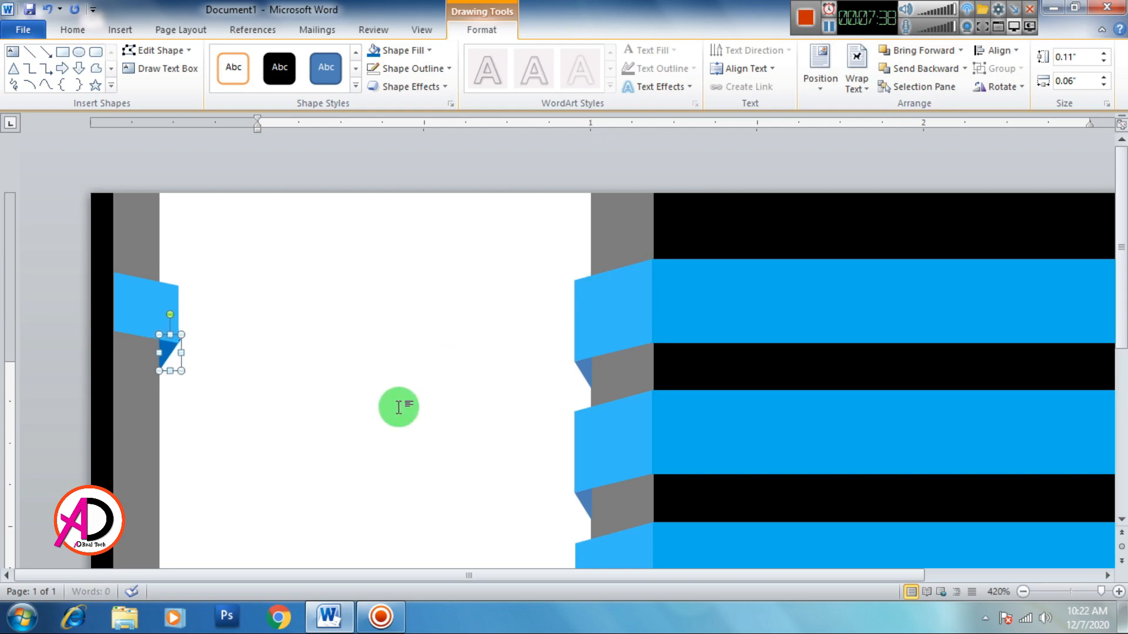
Step: Check the dark-blue fold triangle's position beside the left blue flag
{"action": "left_click", "coordinate": [365, 421]}
{"action": "scroll", "coordinate": [219, 389], "scroll_direction": "up", "scroll_amount": 5}
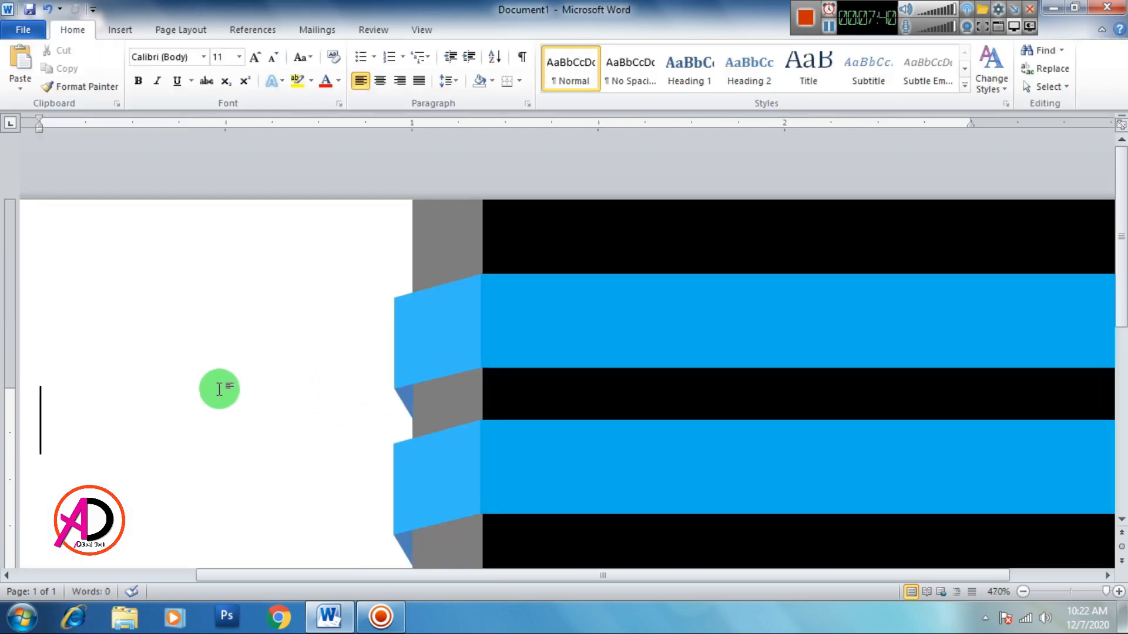
{"action": "scroll", "coordinate": [352, 420], "scroll_direction": "down", "scroll_amount": 1}
{"action": "left_click_drag", "start_coordinate": [329, 576], "coordinate": [3, 562]}
{"action": "scroll", "coordinate": [263, 368], "scroll_direction": "up", "scroll_amount": 1}
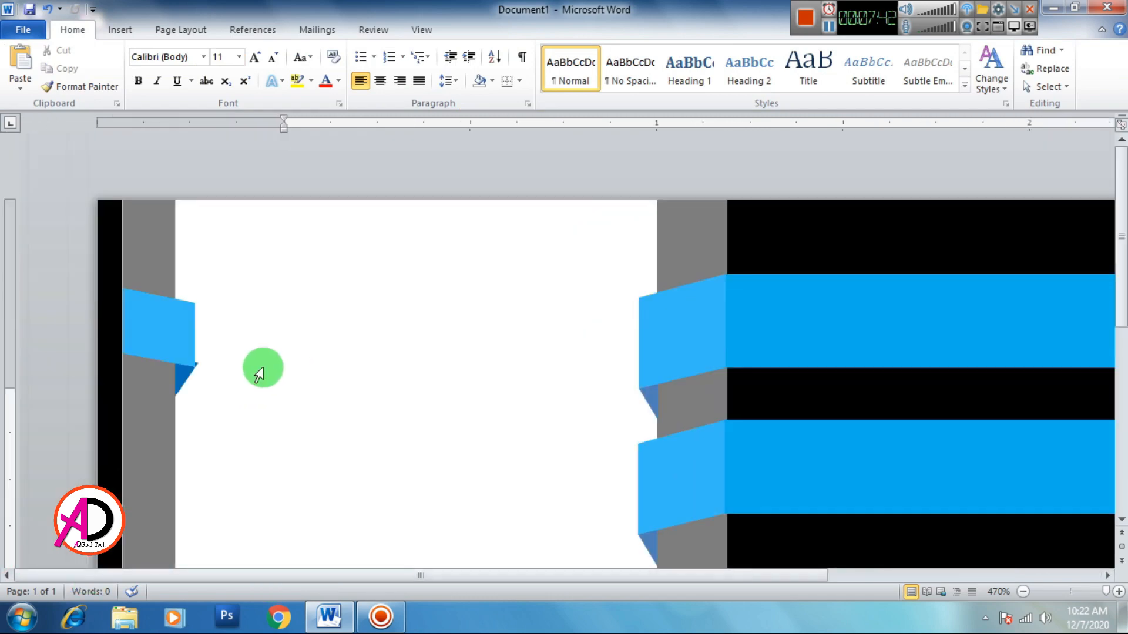
{"action": "left_click", "coordinate": [198, 377]}
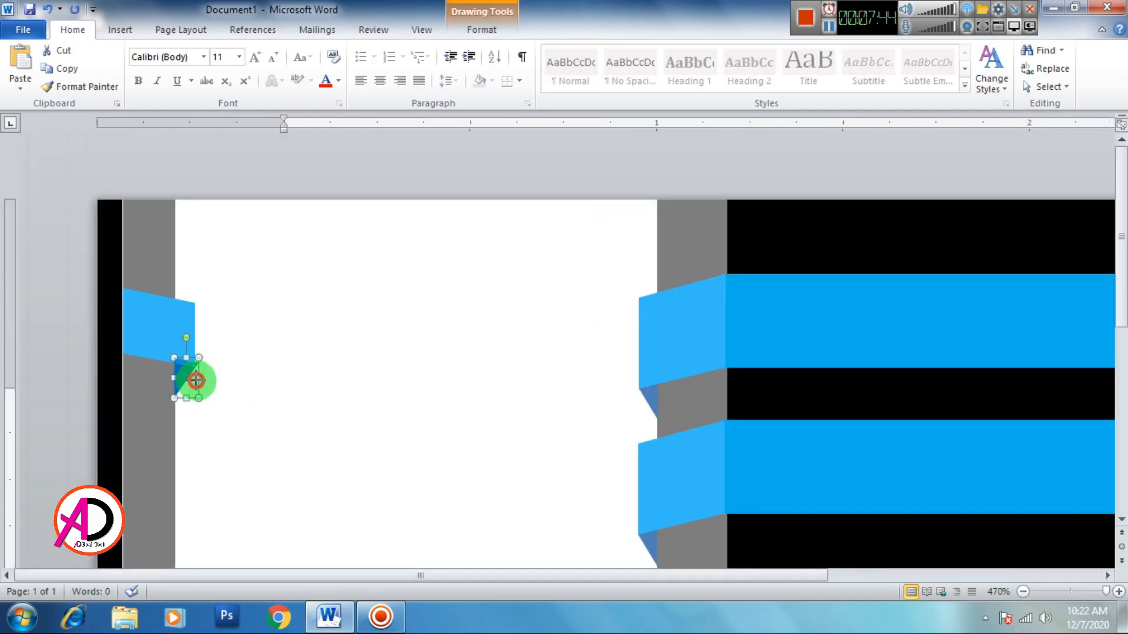
{"action": "left_click", "coordinate": [254, 386]}
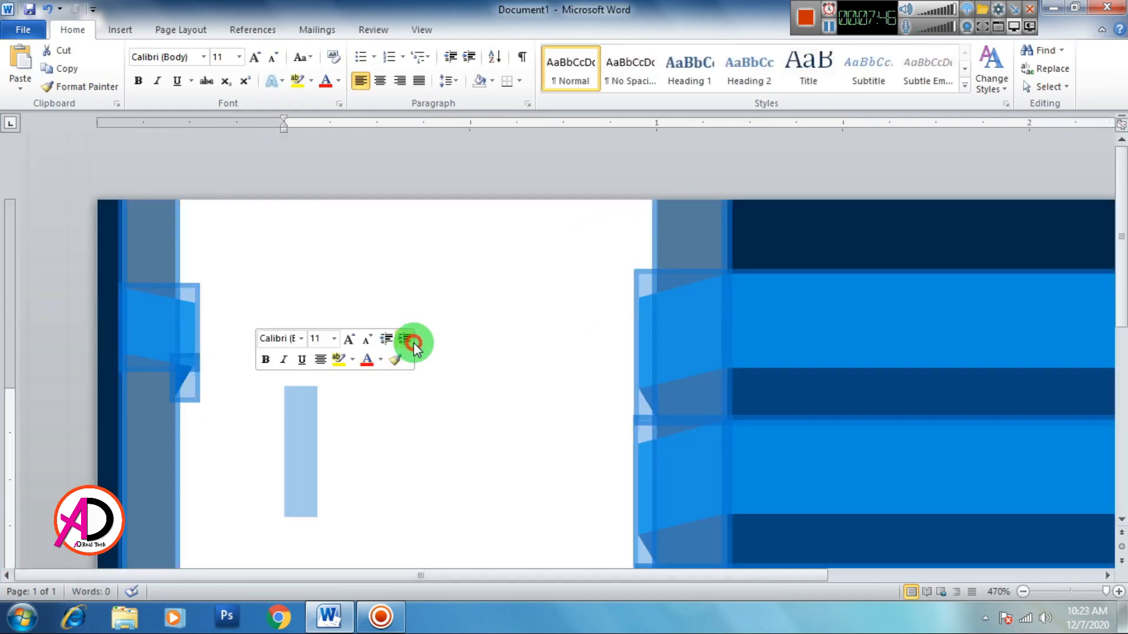
{"action": "left_click", "coordinate": [512, 414]}
{"action": "left_click", "coordinate": [188, 378]}
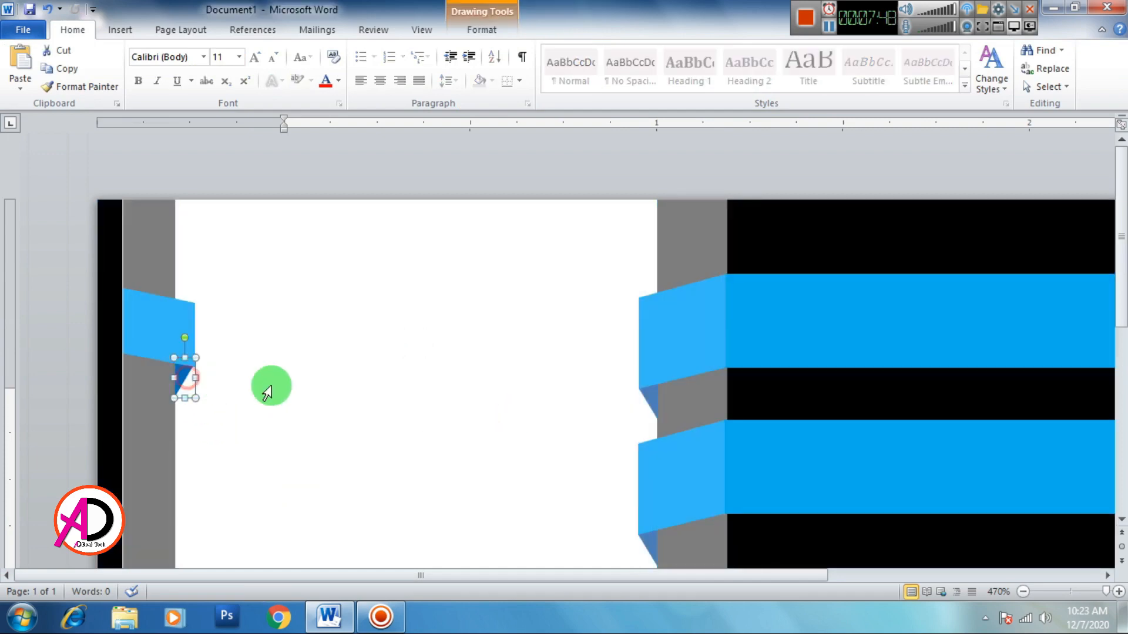
{"action": "left_click", "coordinate": [302, 379]}
{"action": "scroll", "coordinate": [382, 365], "scroll_direction": "down", "scroll_amount": 13, "text": "ctrl"}
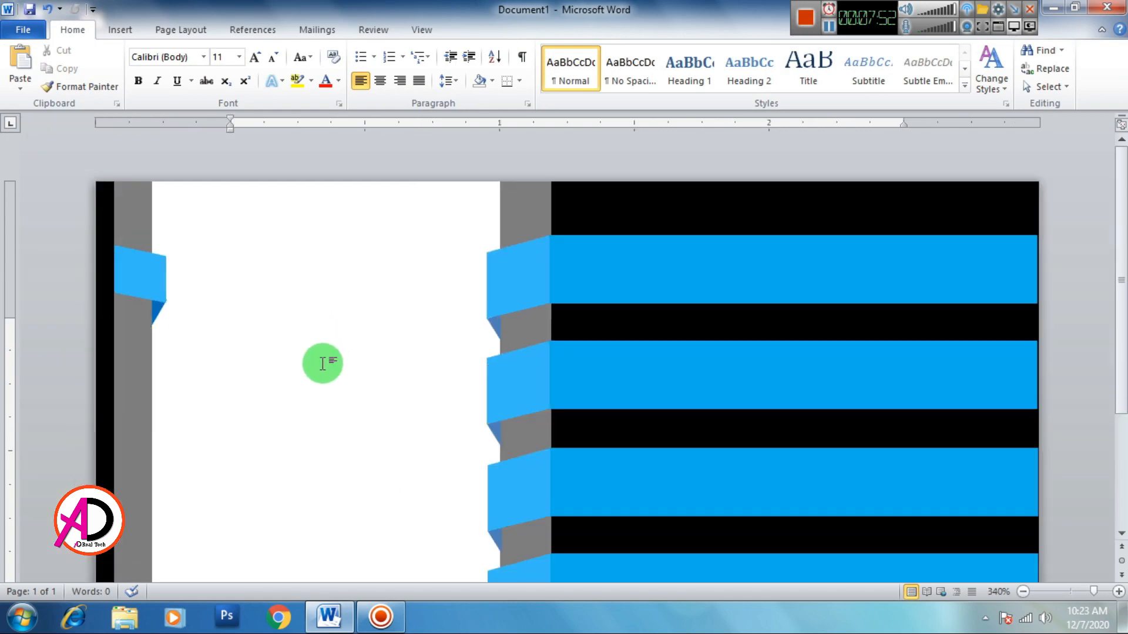
{"action": "scroll", "coordinate": [252, 345], "scroll_direction": "up", "scroll_amount": 9, "text": "ctrl"}
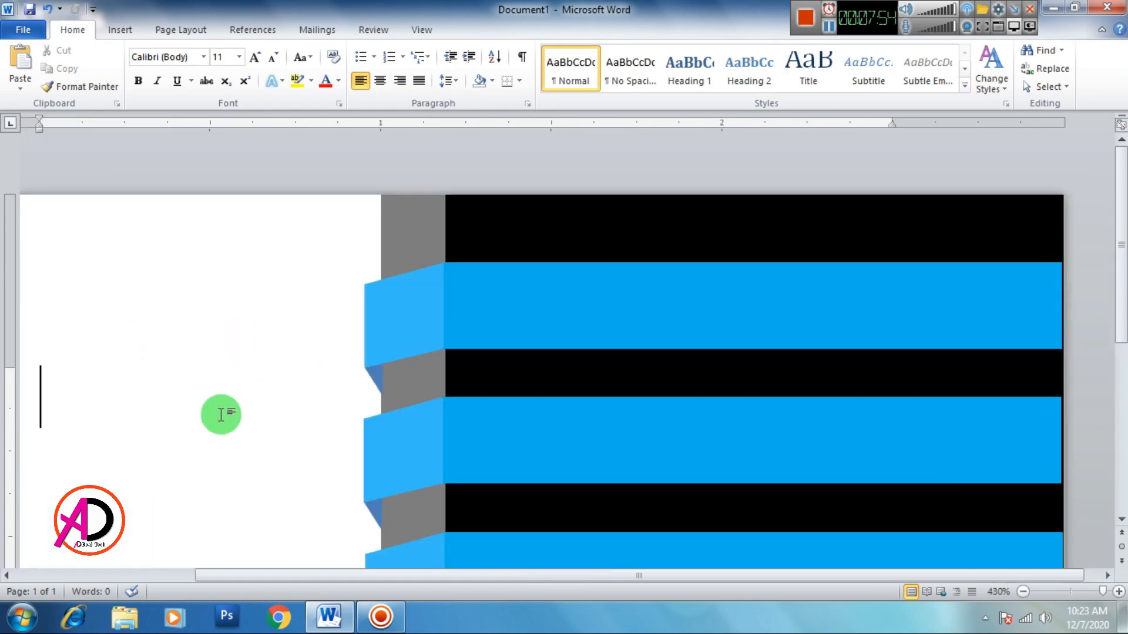
{"action": "left_click_drag", "start_coordinate": [290, 576], "coordinate": [82, 570]}
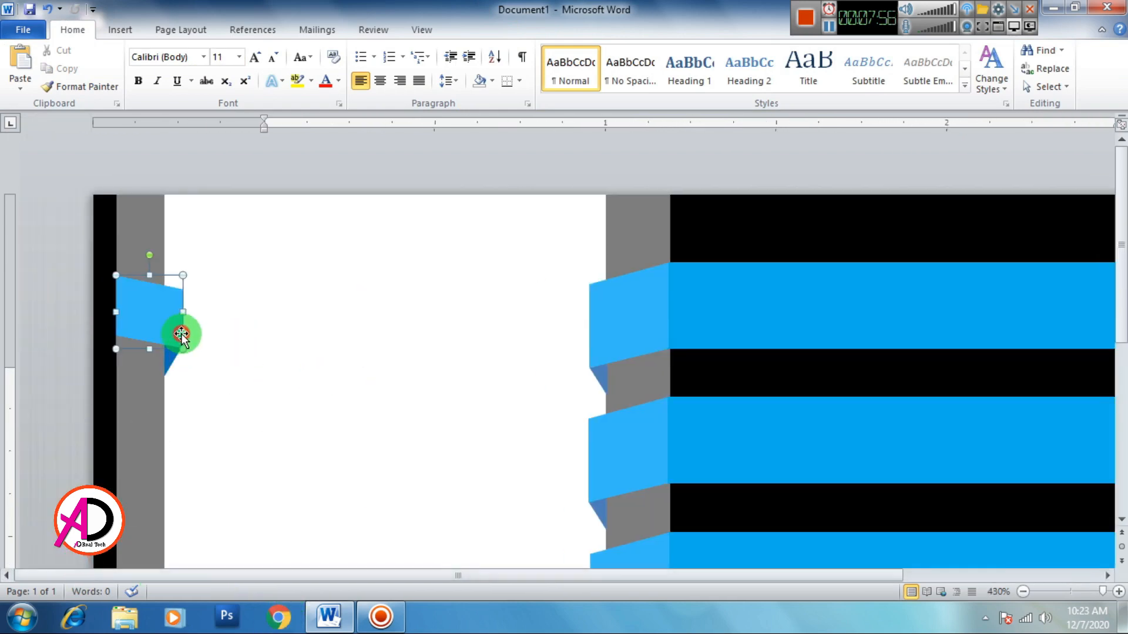
Step: Widen the left blue flag slightly so it lines up with its fold triangle
{"action": "left_click", "coordinate": [181, 333]}
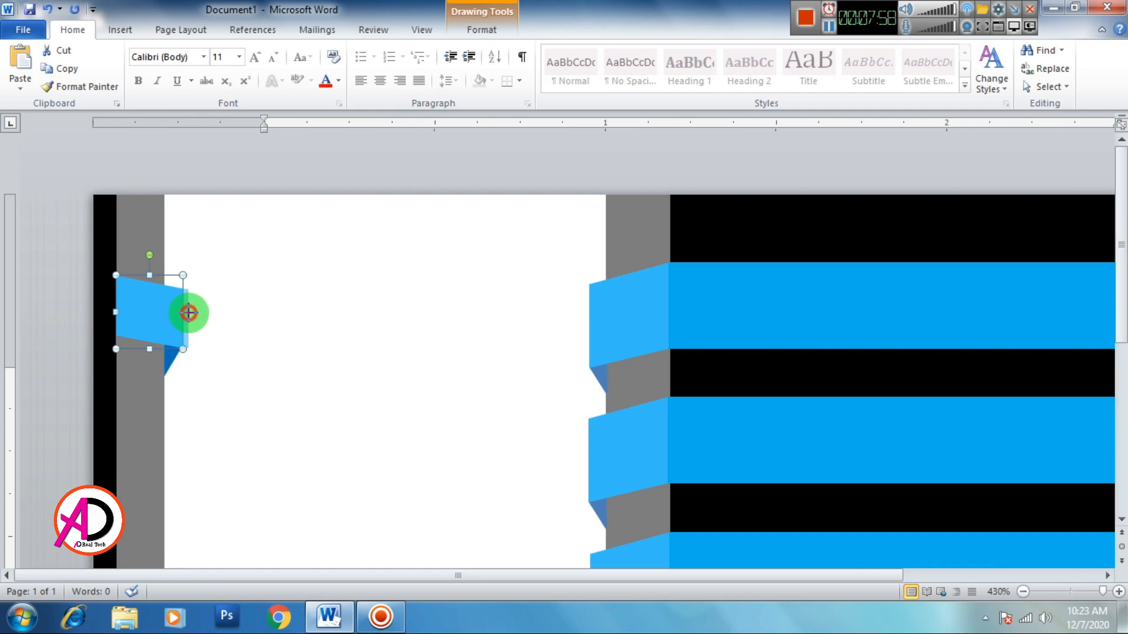
{"action": "left_click_drag", "start_coordinate": [183, 312], "coordinate": [189, 313]}
{"action": "left_click", "coordinate": [217, 395]}
{"action": "left_click", "coordinate": [354, 354]}
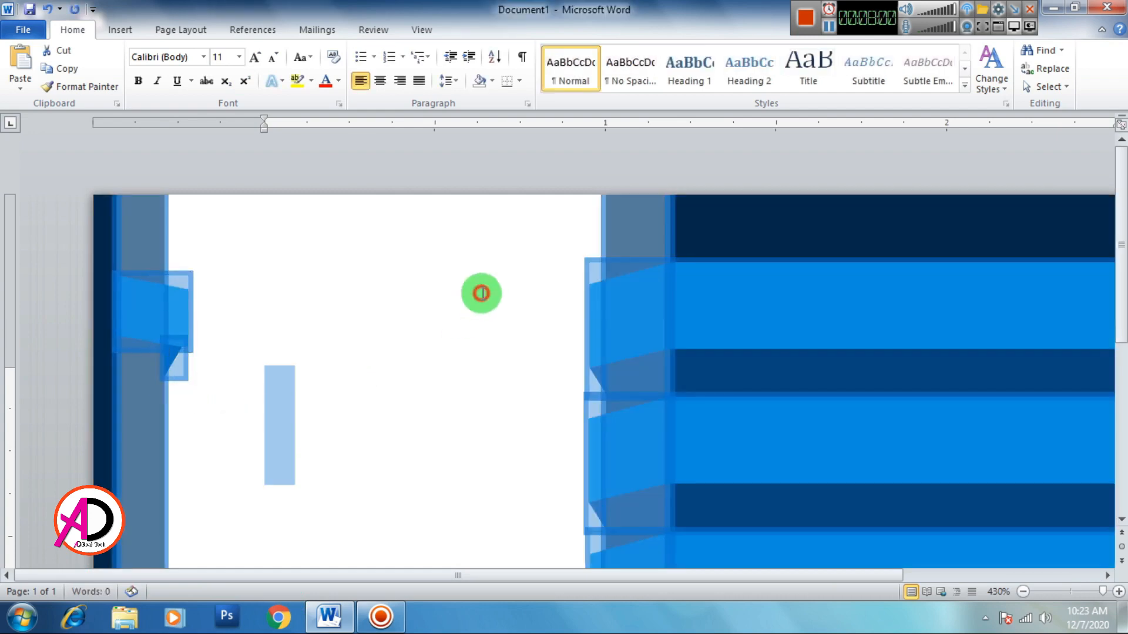
{"action": "left_click", "coordinate": [481, 293]}
{"action": "left_click", "coordinate": [170, 362]}
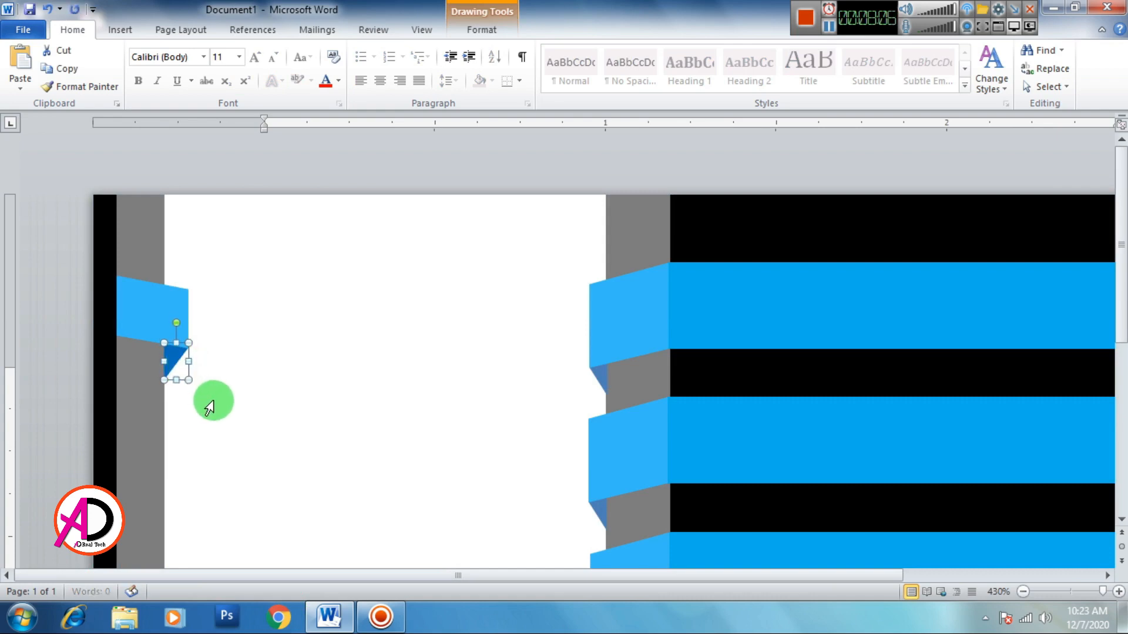
{"action": "left_click", "coordinate": [244, 391]}
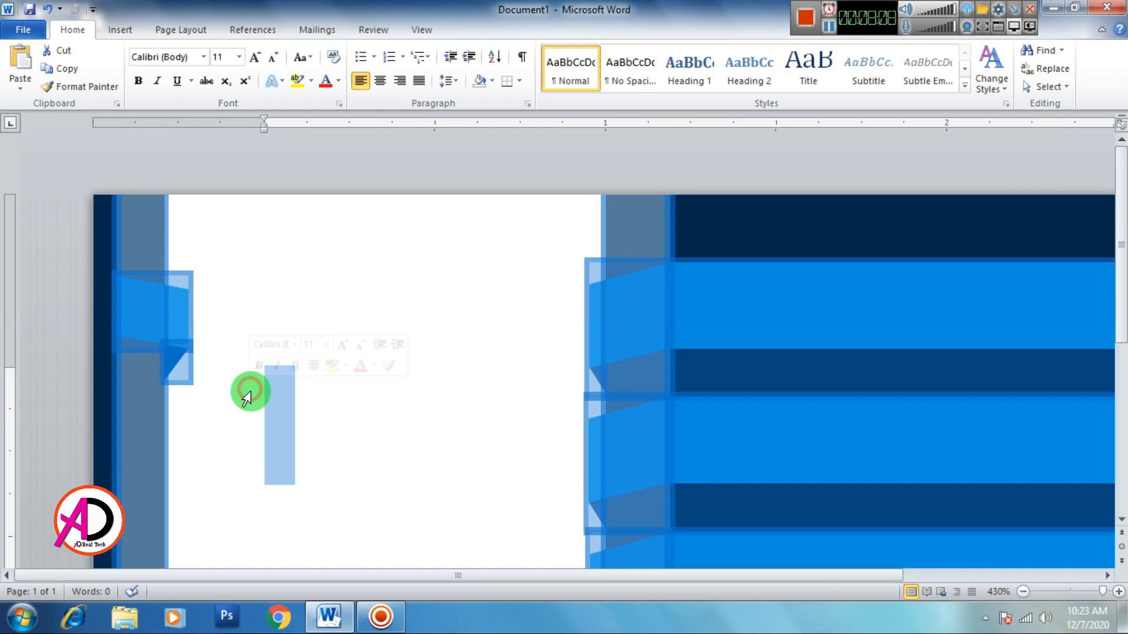
{"action": "left_click", "coordinate": [438, 391]}
{"action": "scroll", "coordinate": [345, 416], "scroll_direction": "down", "scroll_amount": 20}
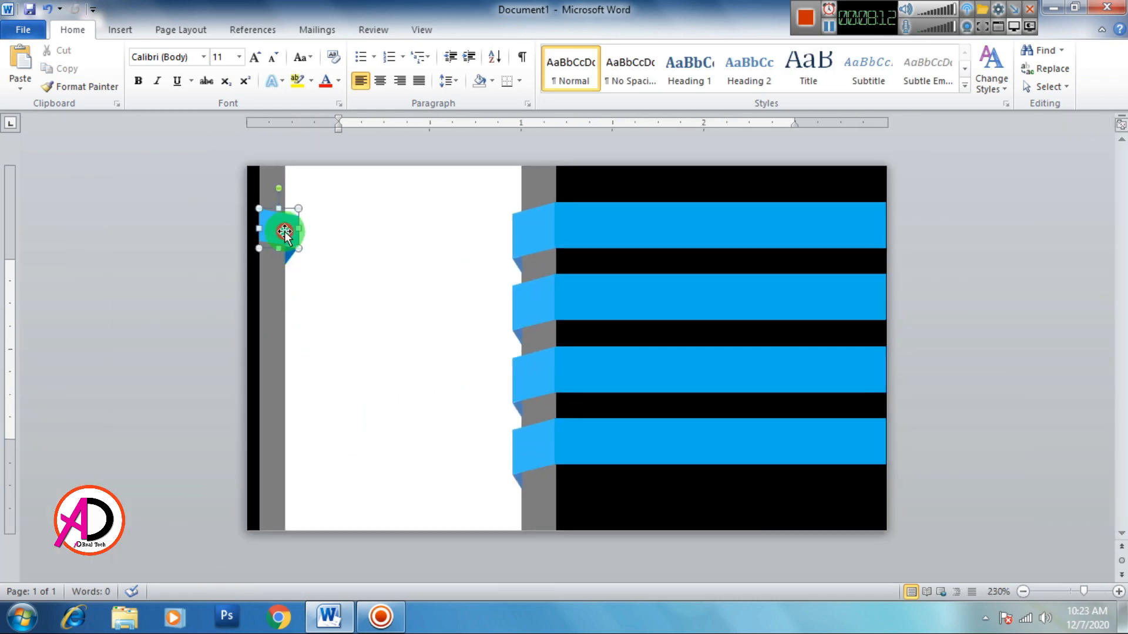
Step: Group the left blue flag with its dark-blue fold triangle
{"action": "left_click", "coordinate": [284, 232]}
{"action": "left_click", "coordinate": [291, 255], "text": "shift"}
{"action": "right_click", "coordinate": [284, 229]}
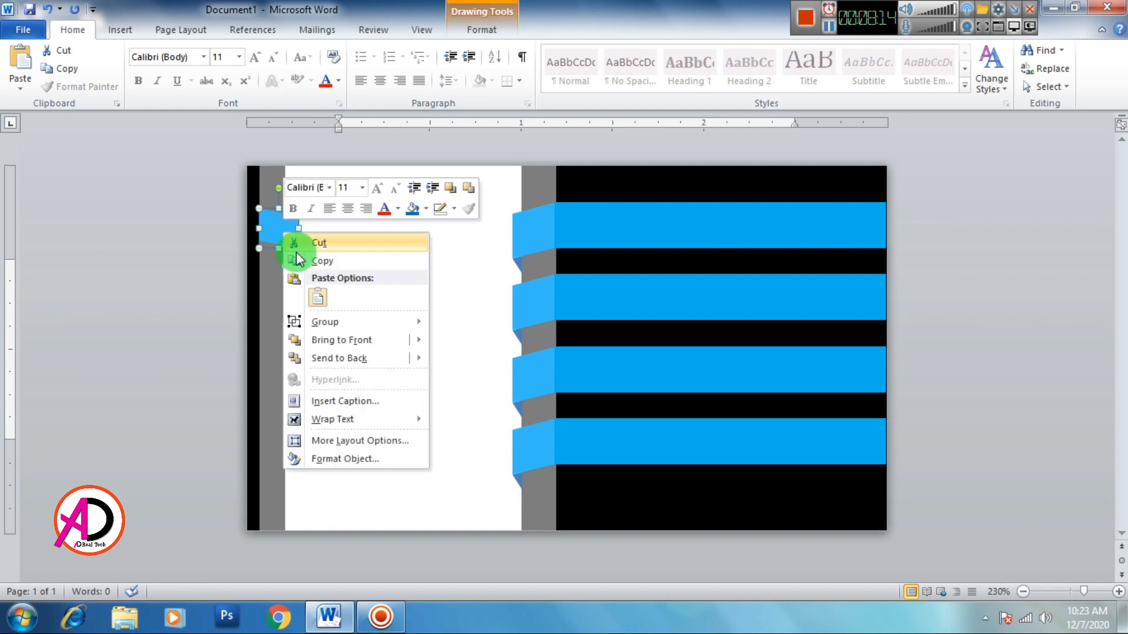
{"action": "mouse_move", "coordinate": [297, 321]}
{"action": "left_click", "coordinate": [460, 325]}
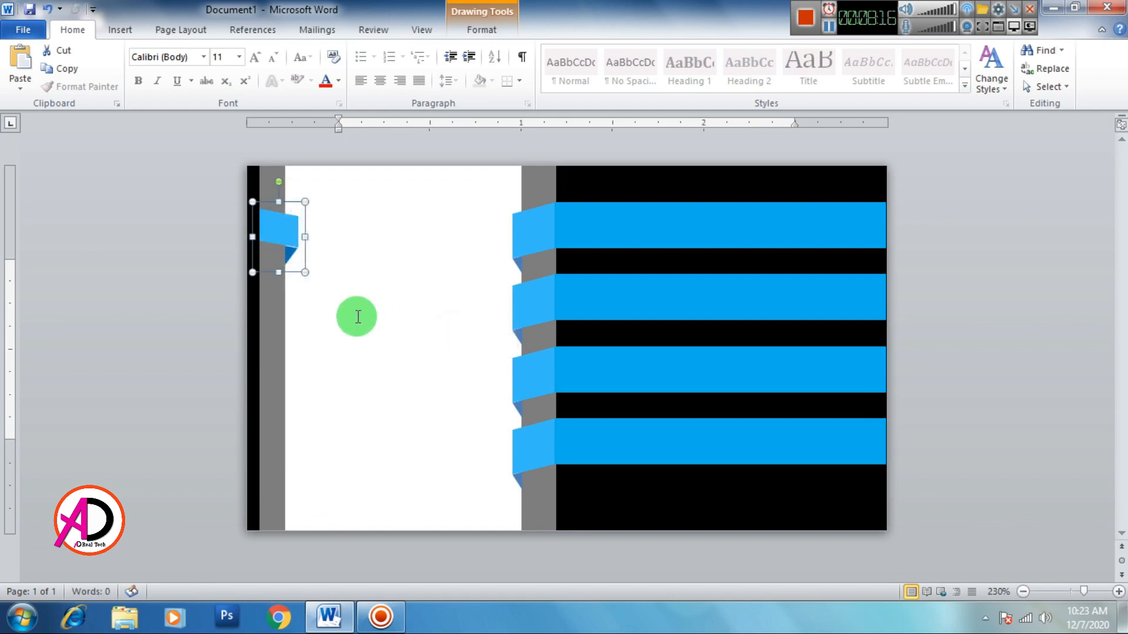
Step: Place grouped flag copies down the left strip beside the third and bottom blue bars
{"action": "left_click_drag", "start_coordinate": [289, 251], "coordinate": [296, 338]}
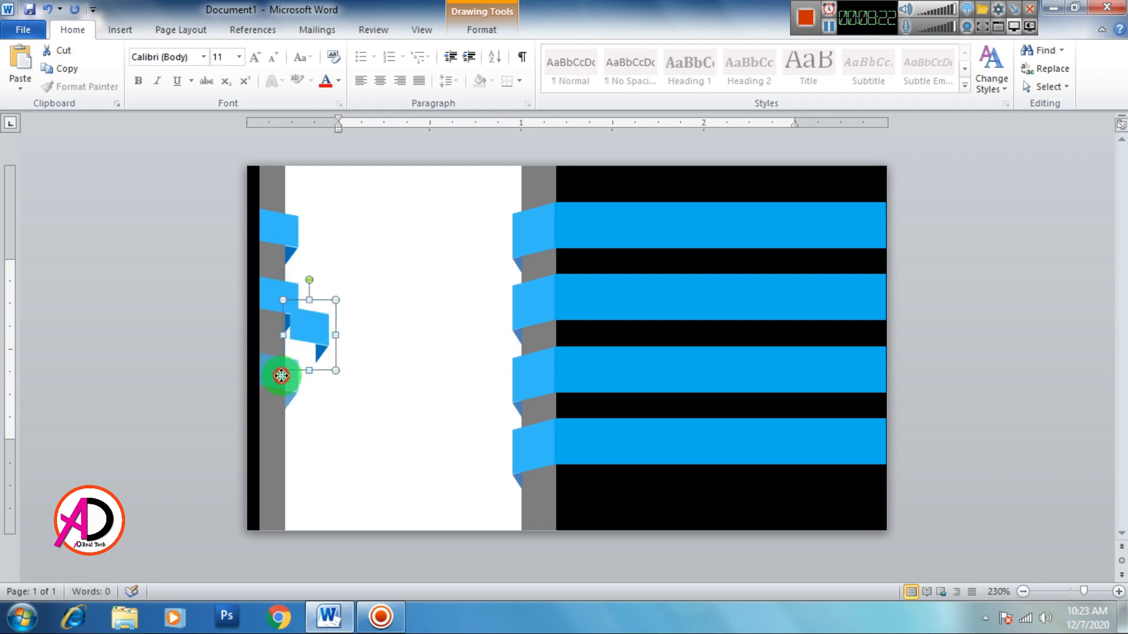
{"action": "left_click_drag", "start_coordinate": [281, 375], "coordinate": [282, 376]}
{"action": "key", "text": "ctrl+v"}
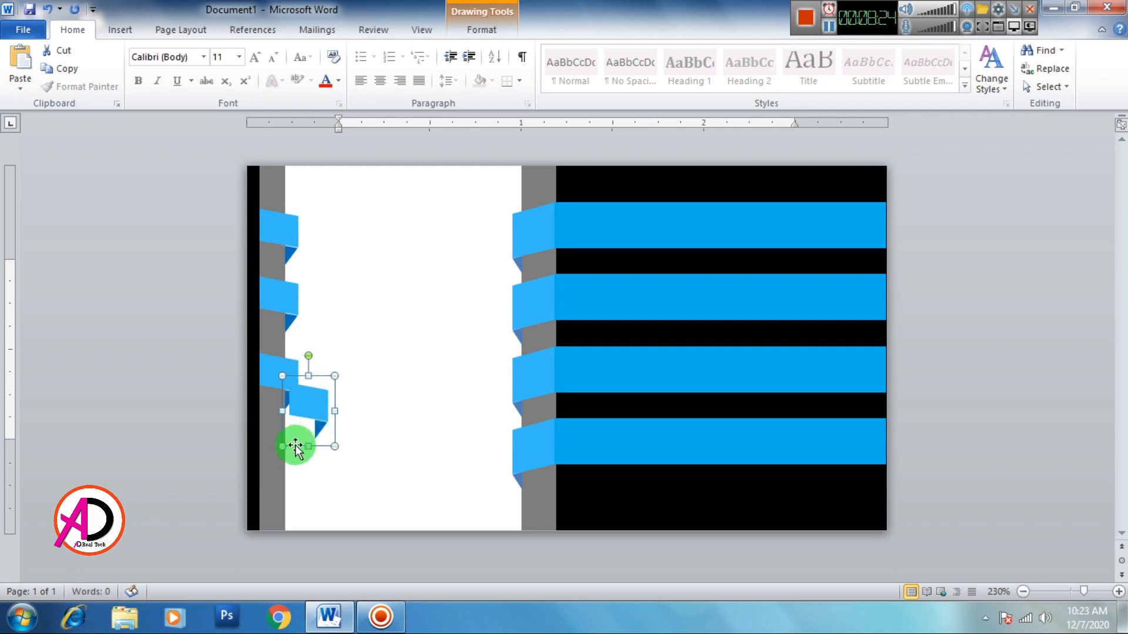
{"action": "left_click_drag", "start_coordinate": [278, 452], "coordinate": [249, 497]}
{"action": "left_click", "coordinate": [379, 469]}
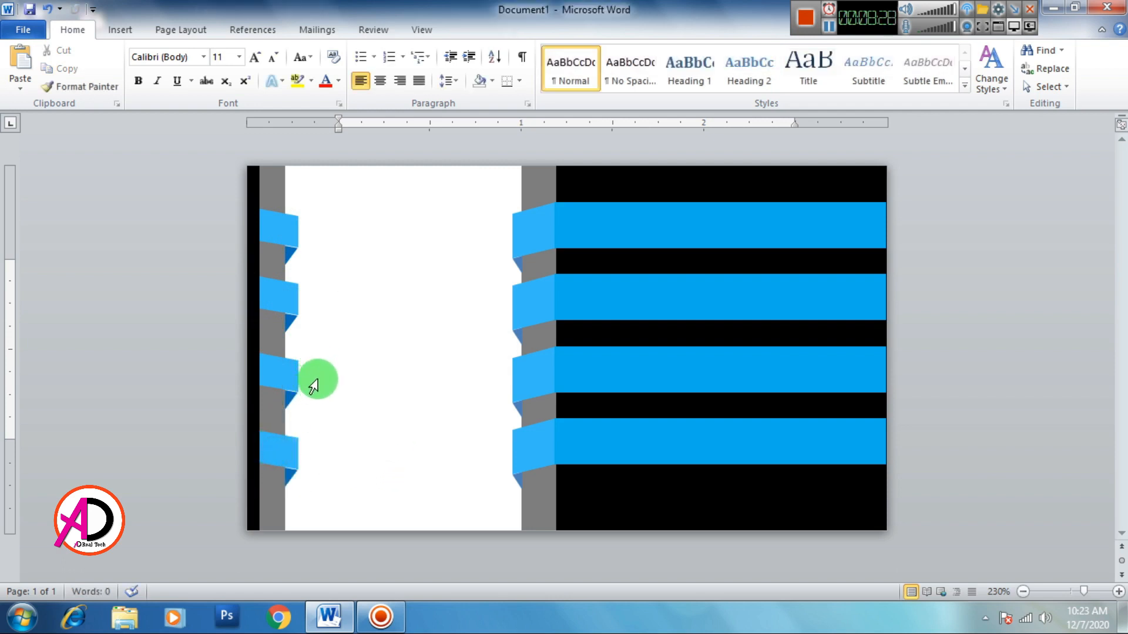
{"action": "scroll", "coordinate": [381, 381], "scroll_direction": "up", "scroll_amount": 5}
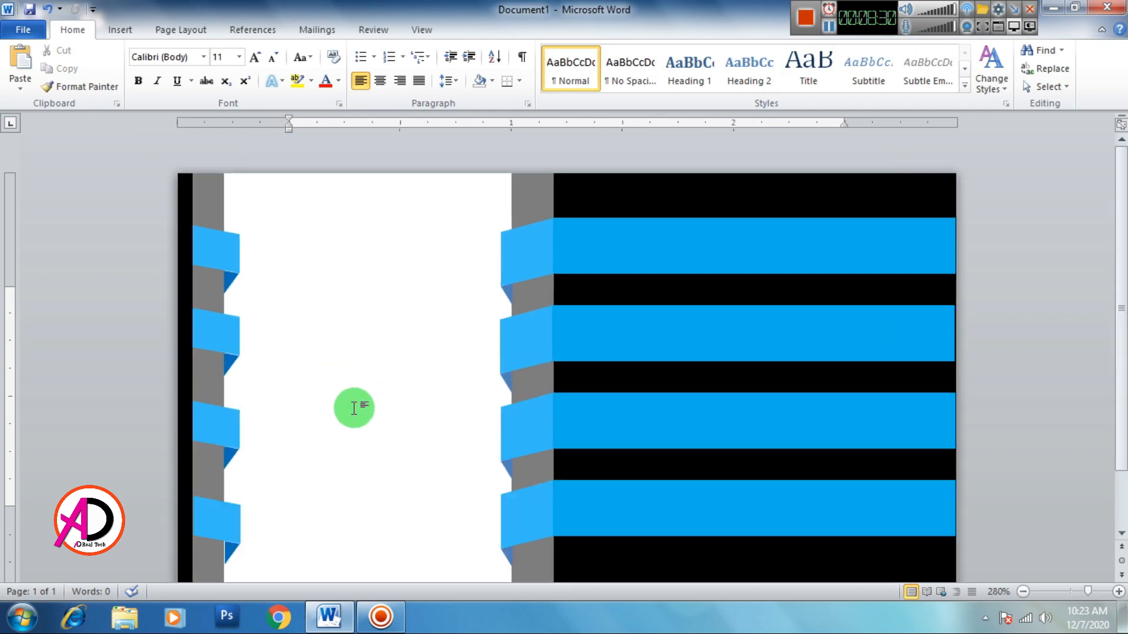
Step: Check the positions of the lower ribbon flags on the left strip
{"action": "scroll", "coordinate": [355, 408], "scroll_direction": "down", "scroll_amount": 11}
{"action": "scroll", "coordinate": [263, 376], "scroll_direction": "up", "scroll_amount": 2}
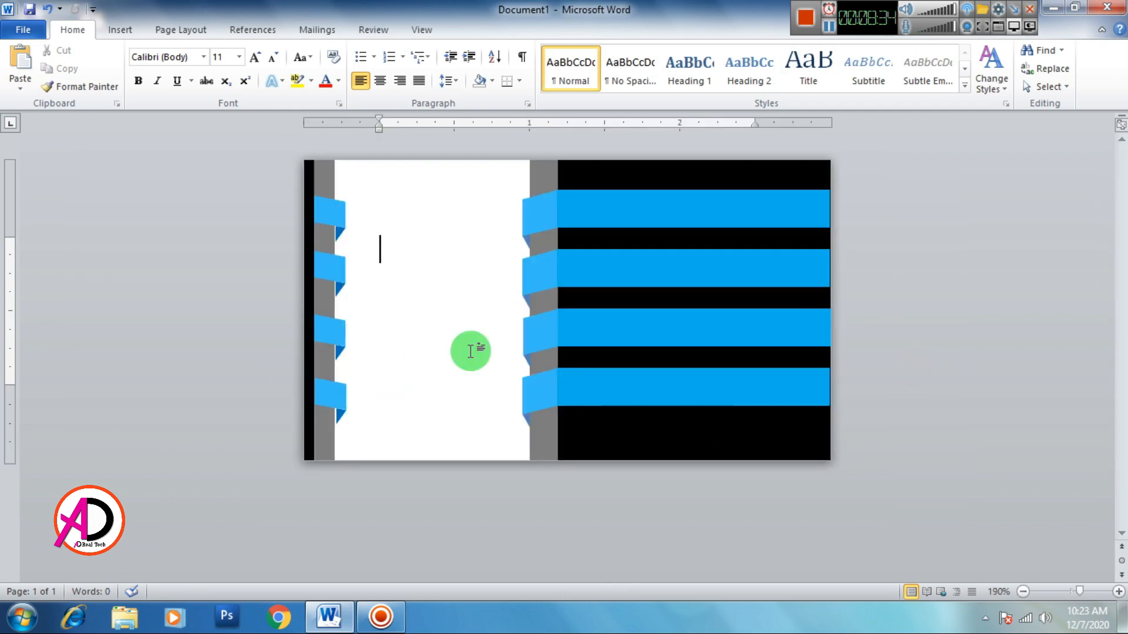
{"action": "scroll", "coordinate": [402, 441], "scroll_direction": "up", "scroll_amount": 3}
{"action": "left_click", "coordinate": [302, 447]}
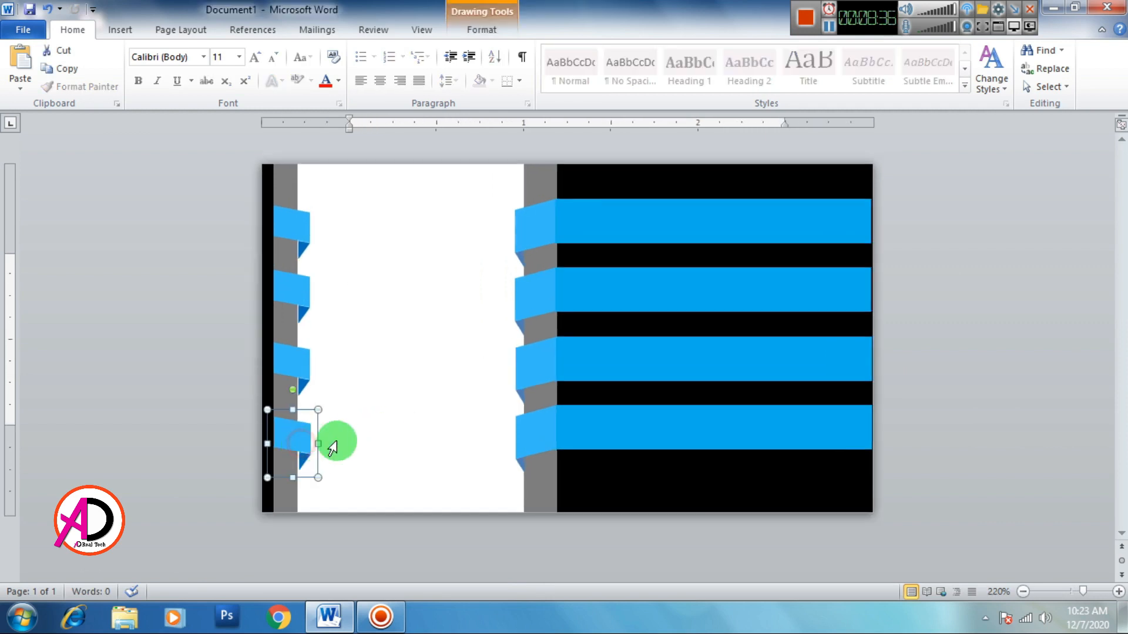
{"action": "left_click", "coordinate": [302, 360]}
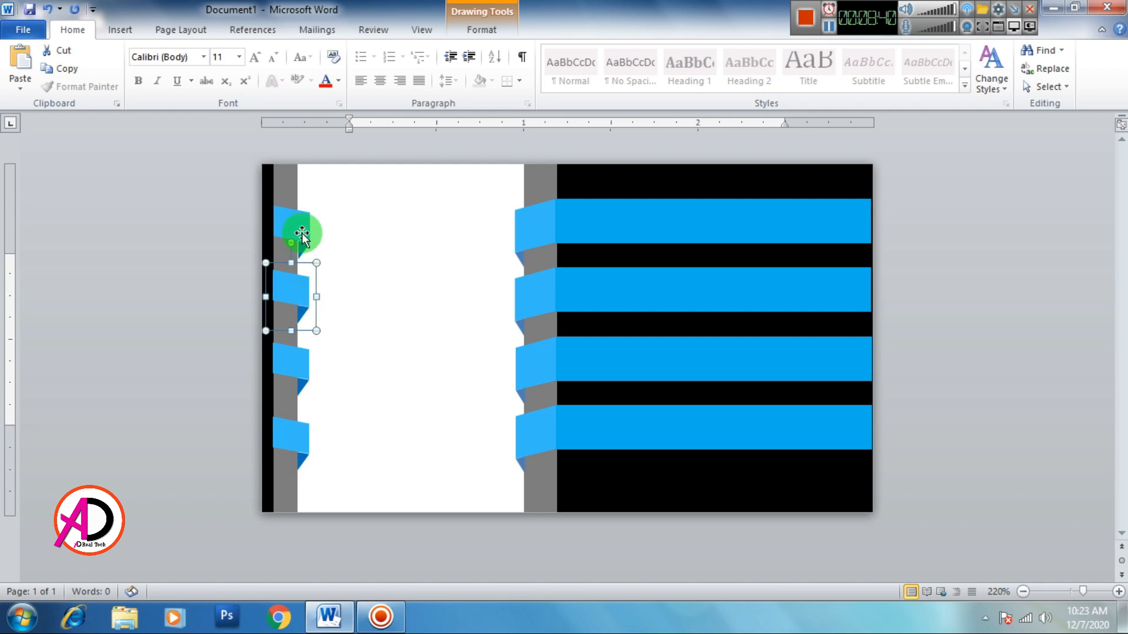
{"action": "left_click", "coordinate": [408, 271]}
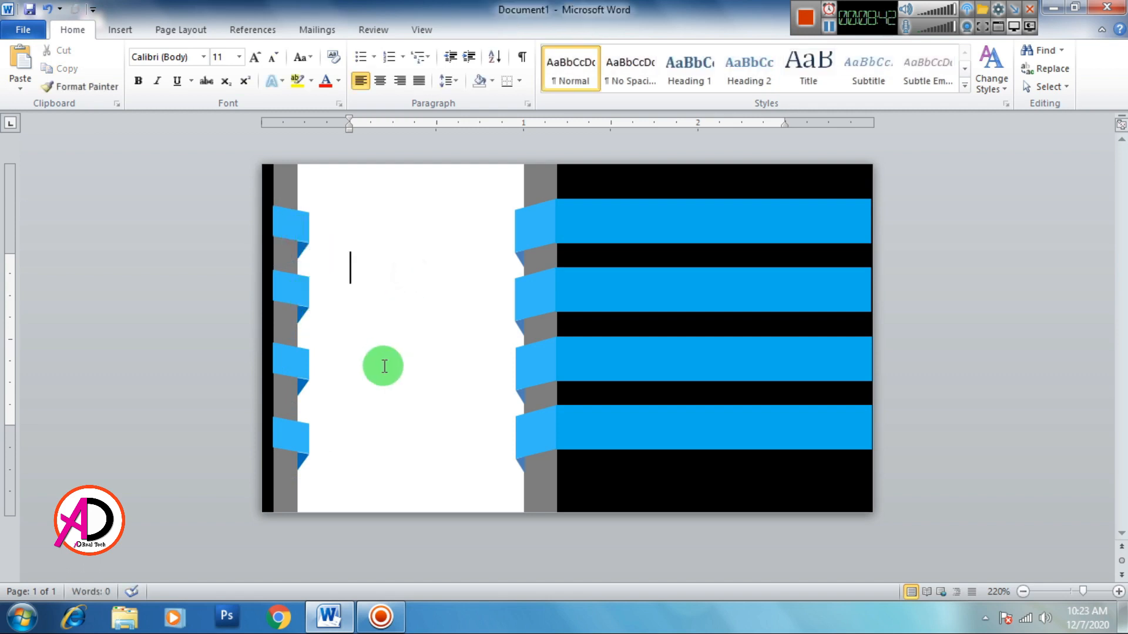
{"action": "scroll", "coordinate": [384, 368], "scroll_direction": "down", "scroll_amount": 1}
{"action": "scroll", "coordinate": [384, 367], "scroll_direction": "down", "scroll_amount": 4}
{"action": "scroll", "coordinate": [289, 388], "scroll_direction": "up", "scroll_amount": 3}
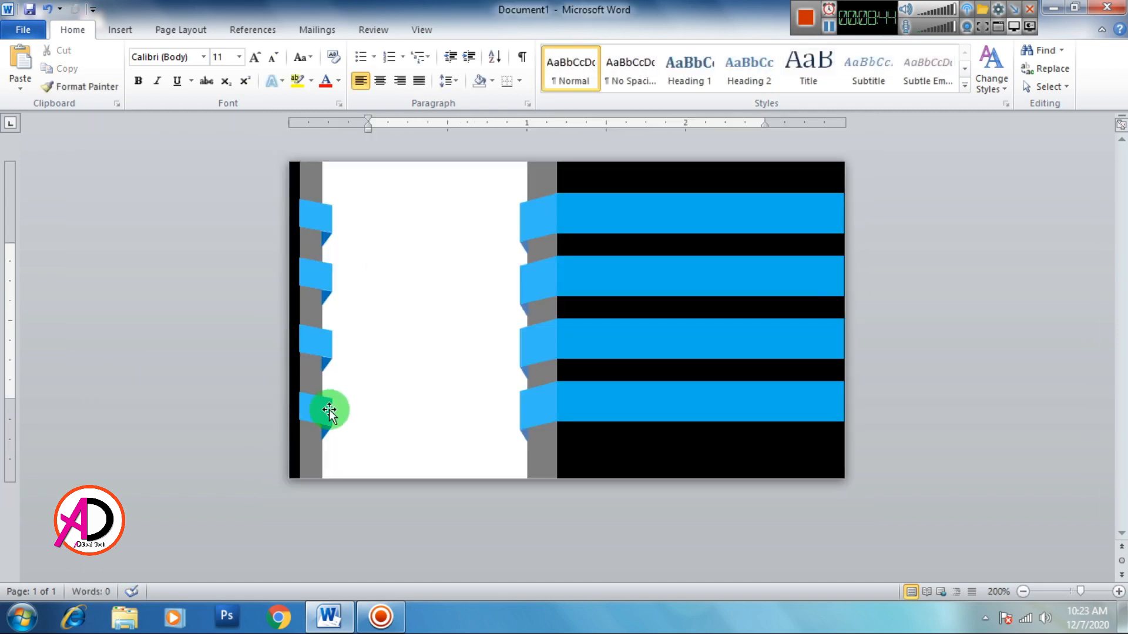
Step: Bring the left black strip one layer forward and click into the white panel
{"action": "left_click", "coordinate": [295, 445]}
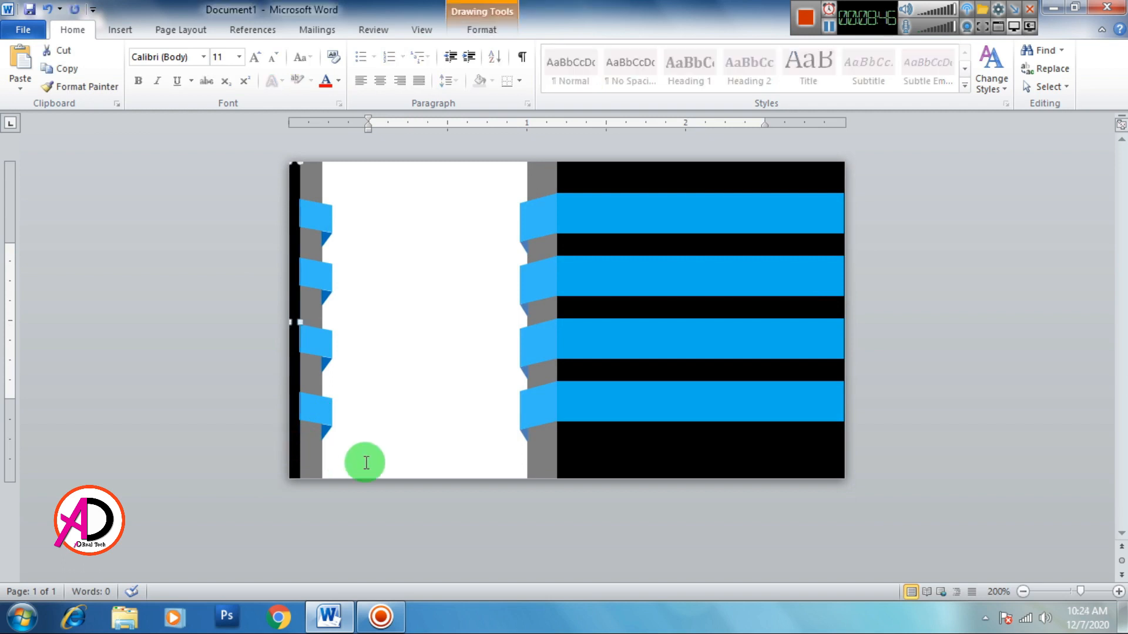
{"action": "left_click", "coordinate": [370, 373]}
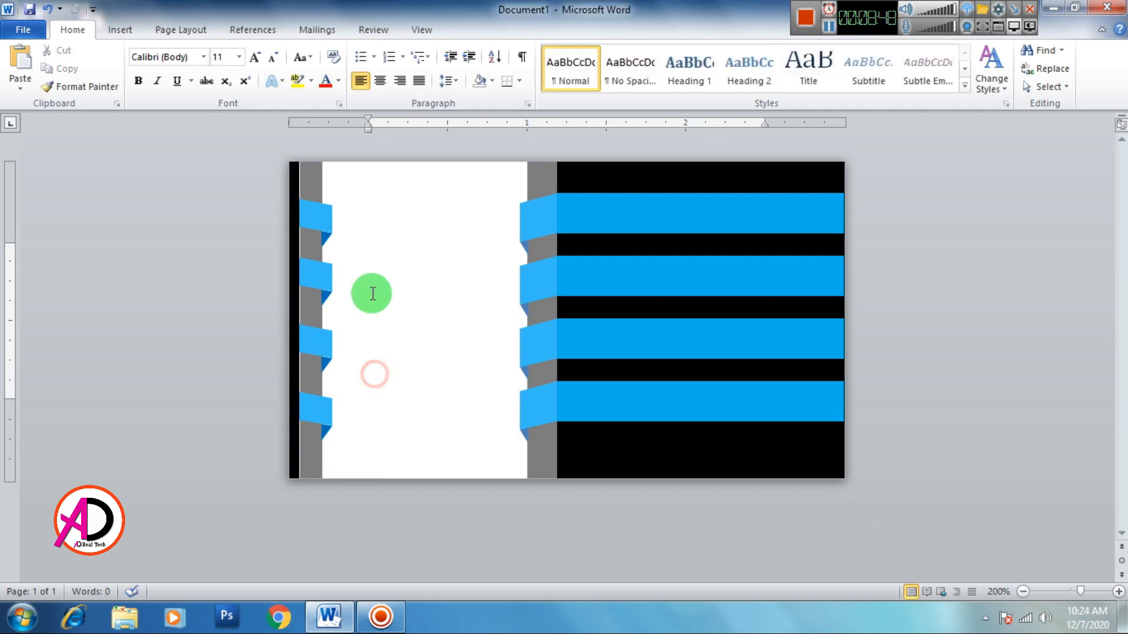
{"action": "left_click", "coordinate": [297, 394]}
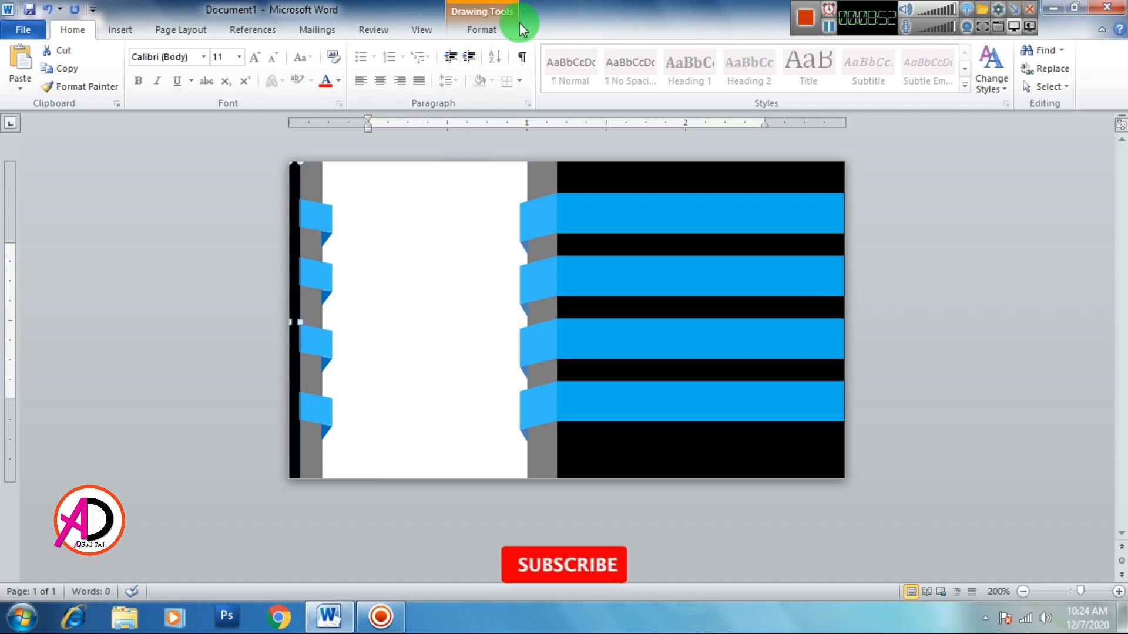
{"action": "left_click", "coordinate": [499, 28]}
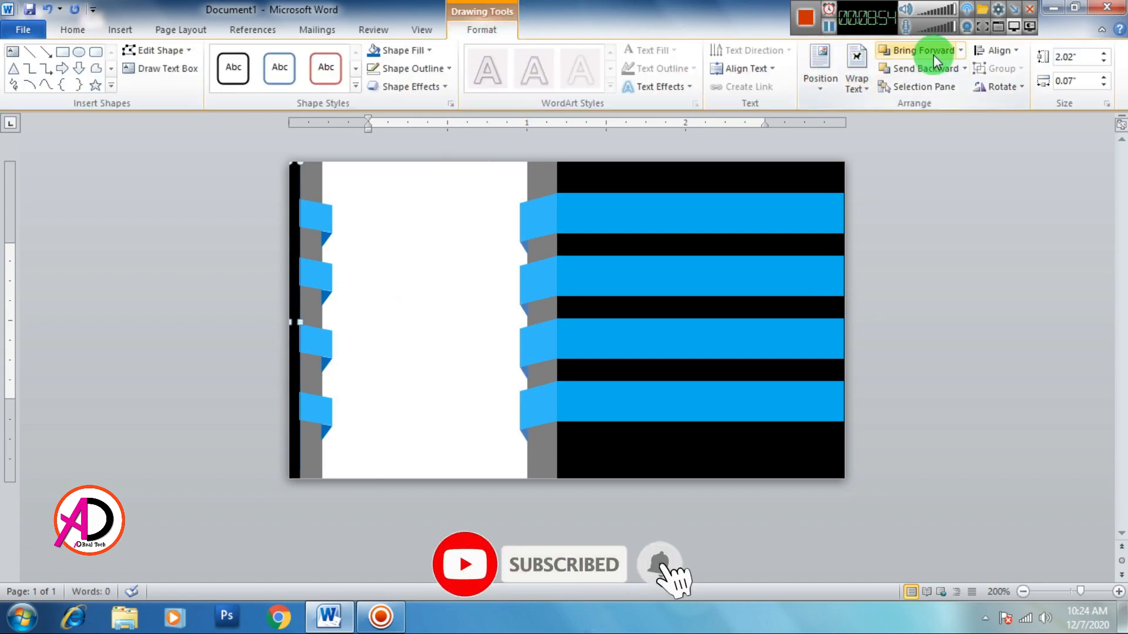
{"action": "left_click", "coordinate": [933, 54]}
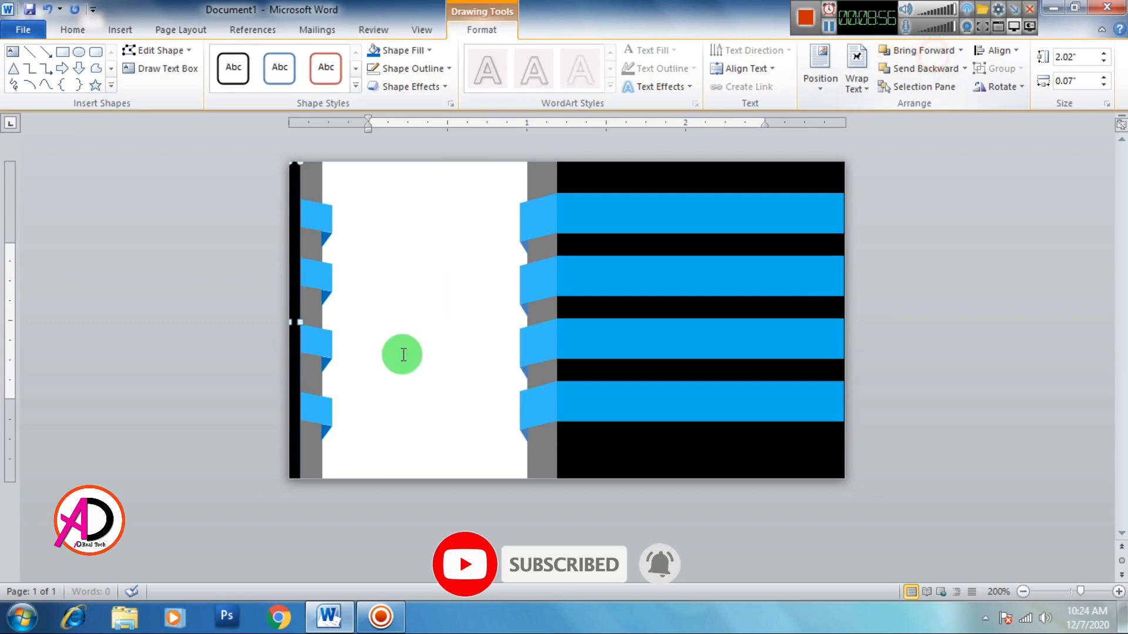
{"action": "left_click", "coordinate": [421, 359]}
{"action": "scroll", "coordinate": [474, 435], "scroll_direction": "up", "scroll_amount": 1}
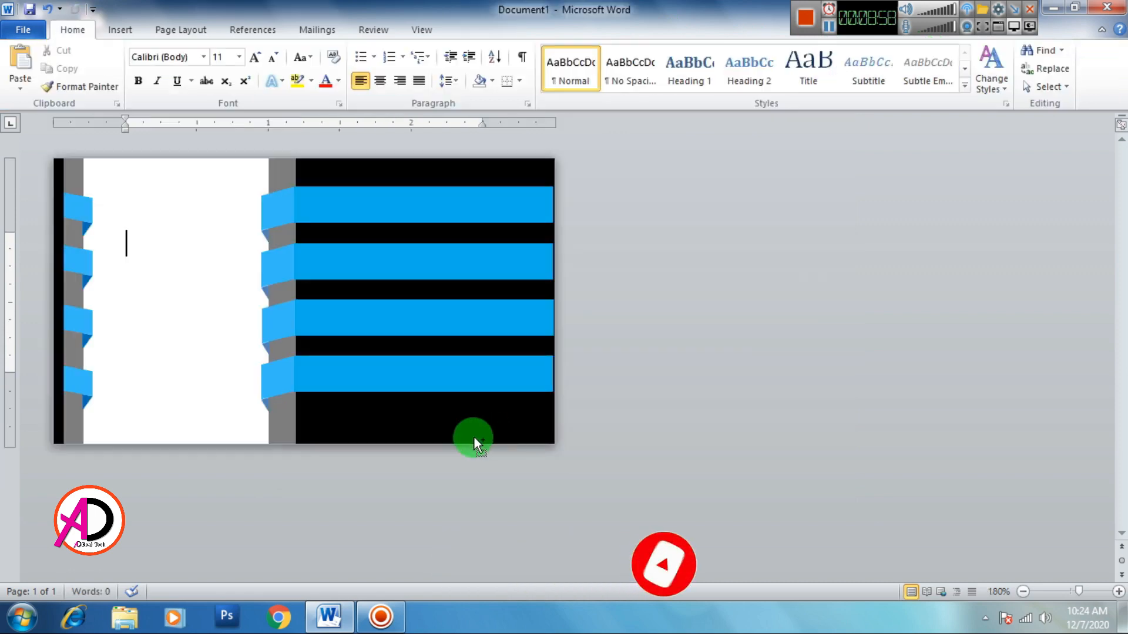
{"action": "scroll", "coordinate": [439, 452], "scroll_direction": "up", "scroll_amount": 1}
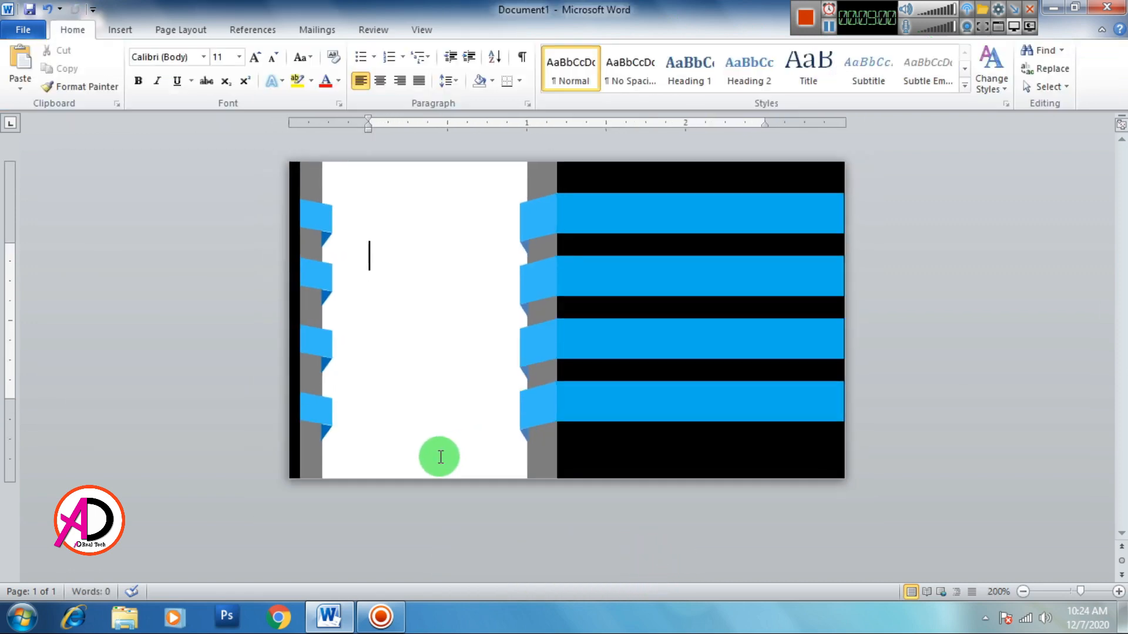
{"action": "scroll", "coordinate": [506, 405], "scroll_direction": "up", "scroll_amount": 2}
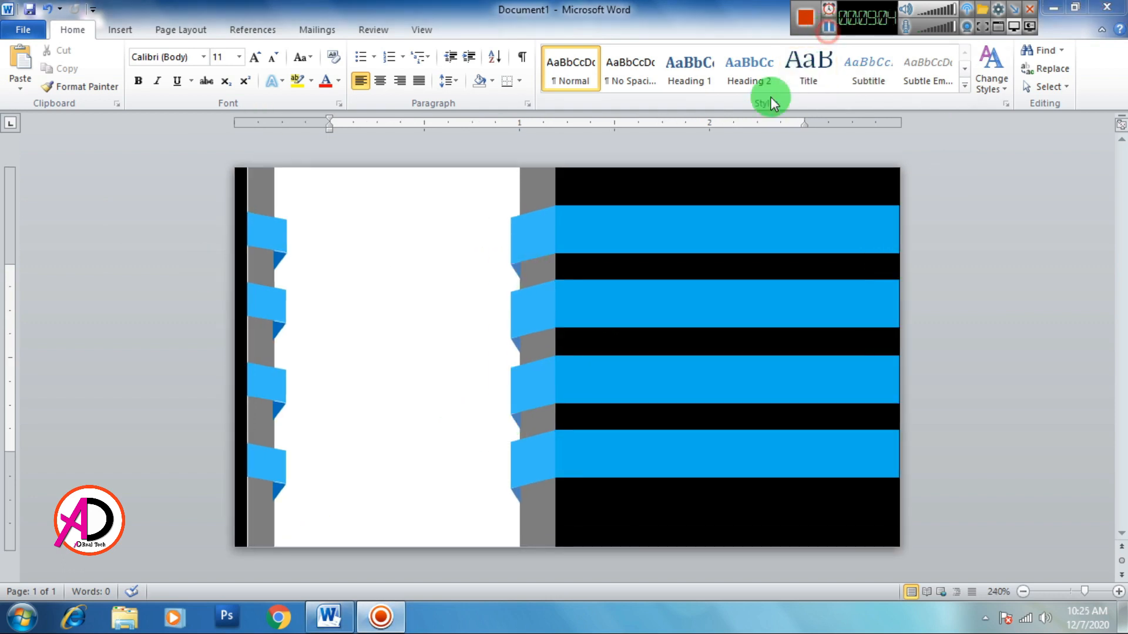
{"action": "left_click", "coordinate": [471, 336]}
{"action": "scroll", "coordinate": [382, 375], "scroll_direction": "up", "scroll_amount": 1}
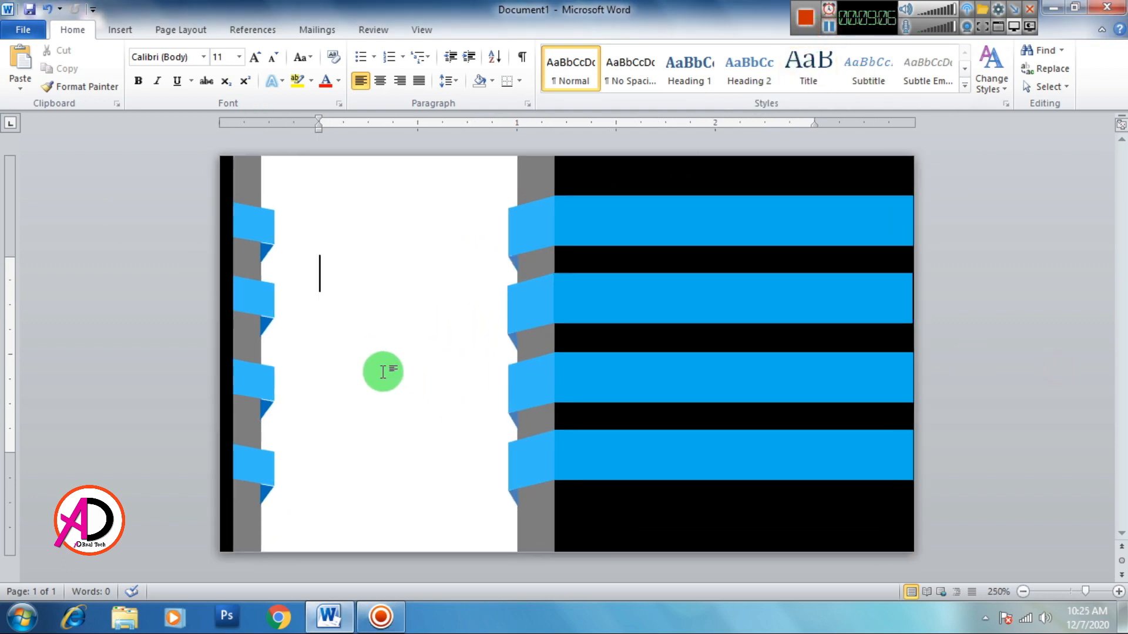
Step: Insert the picture 165978-200 from Desktop > Design tools onto the card
{"action": "left_click", "coordinate": [120, 33]}
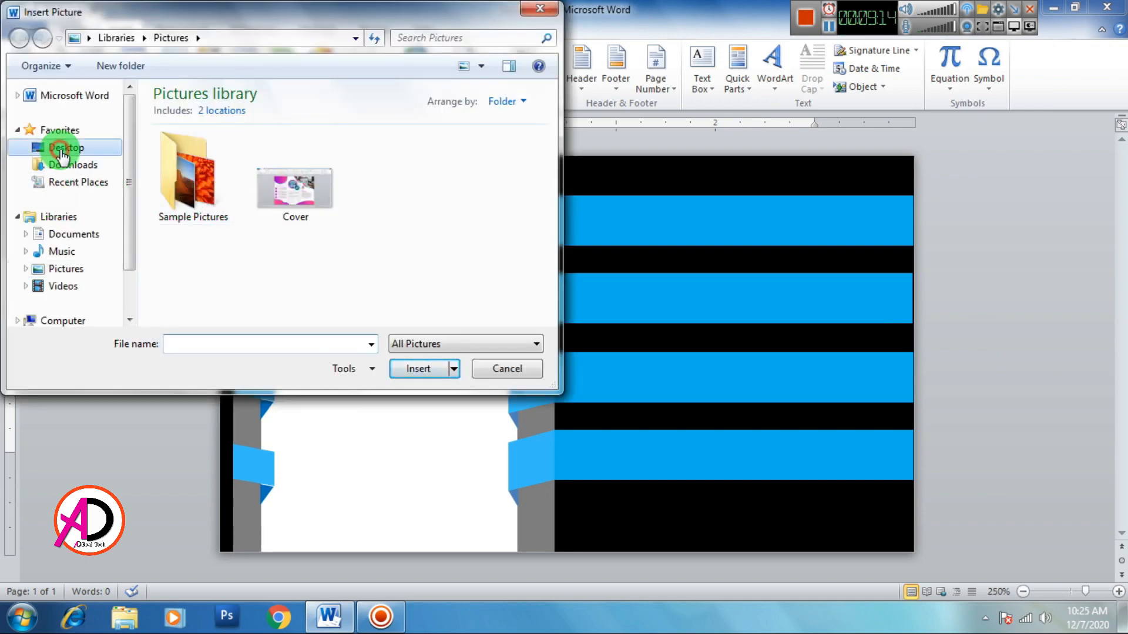
{"action": "left_click", "coordinate": [56, 147]}
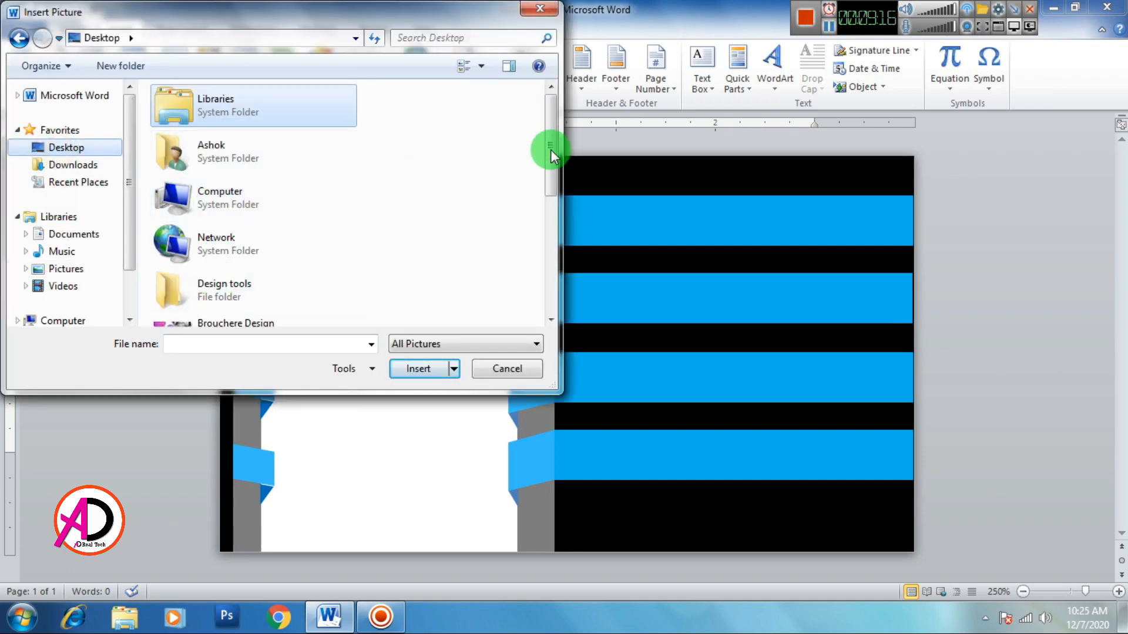
{"action": "left_click_drag", "start_coordinate": [548, 156], "coordinate": [532, 210]}
{"action": "double_click", "coordinate": [176, 158]}
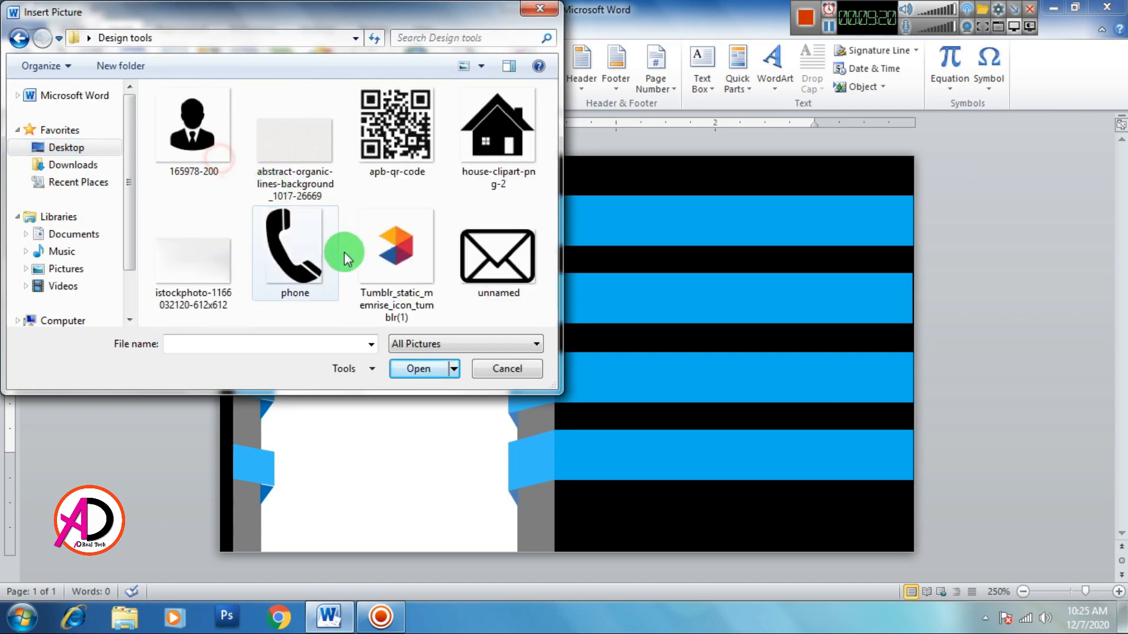
{"action": "left_click", "coordinate": [194, 135]}
{"action": "left_click", "coordinate": [411, 368]}
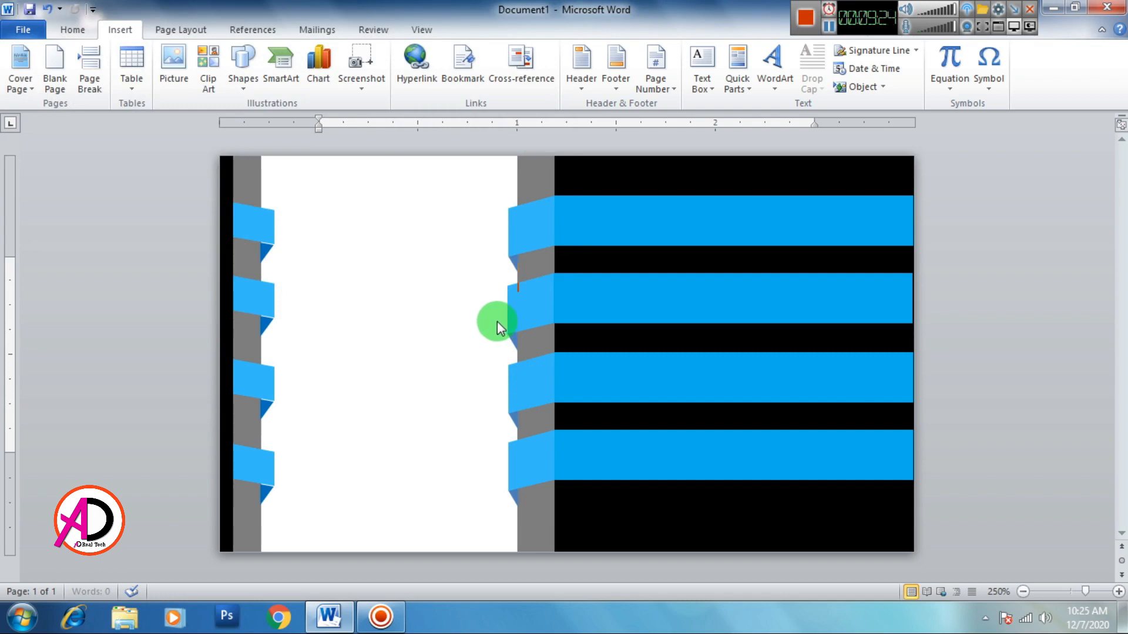
Step: Float the person picture in front of text and crop it tightly around the silhouette
{"action": "left_click", "coordinate": [793, 74]}
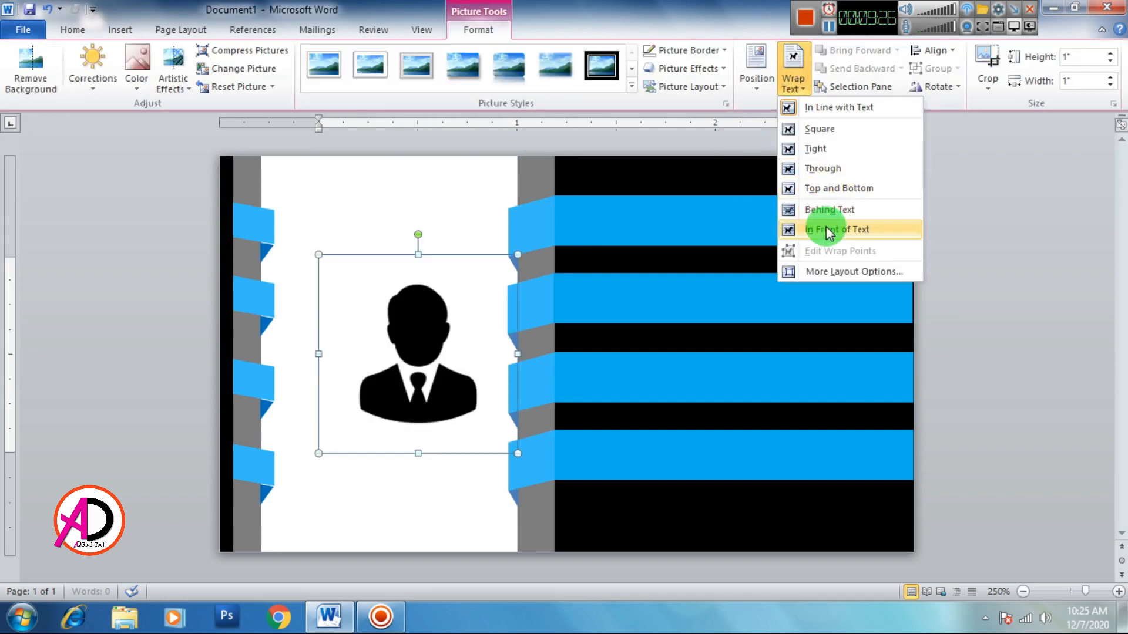
{"action": "left_click", "coordinate": [829, 231]}
{"action": "left_click", "coordinate": [987, 68]}
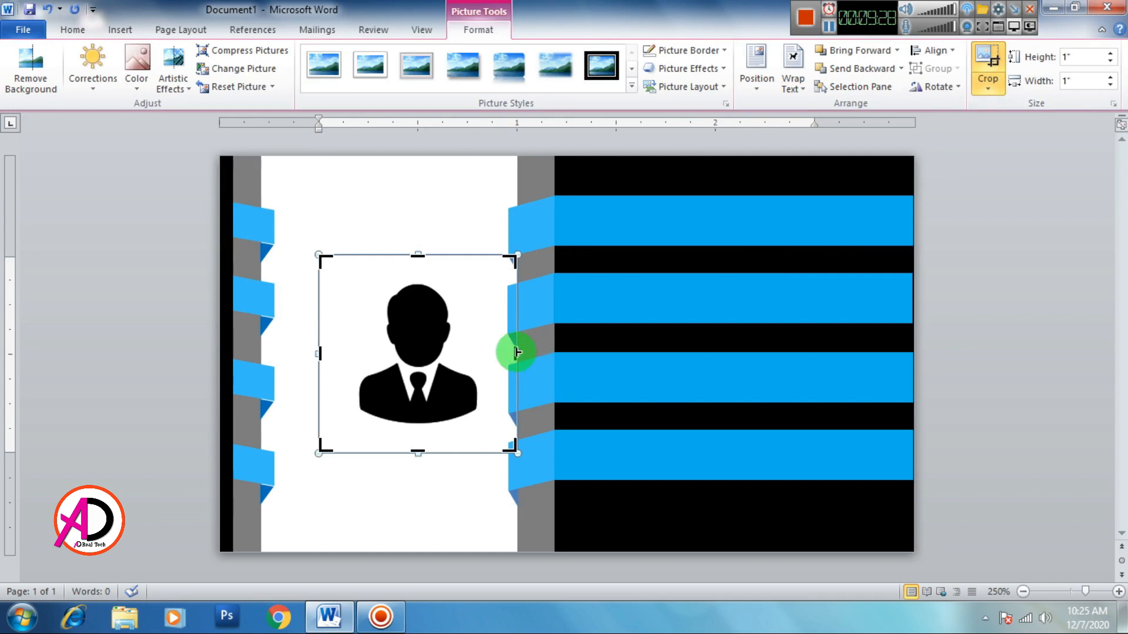
{"action": "left_click_drag", "start_coordinate": [516, 352], "coordinate": [486, 352]}
{"action": "left_click_drag", "start_coordinate": [397, 451], "coordinate": [391, 429]}
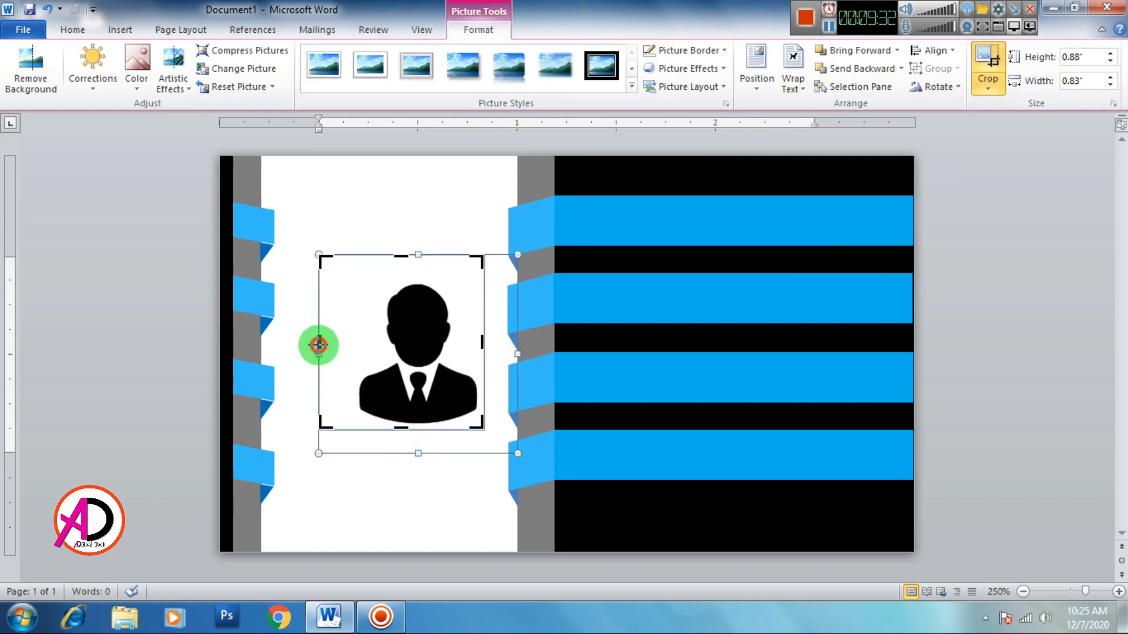
{"action": "left_click_drag", "start_coordinate": [318, 346], "coordinate": [355, 348]}
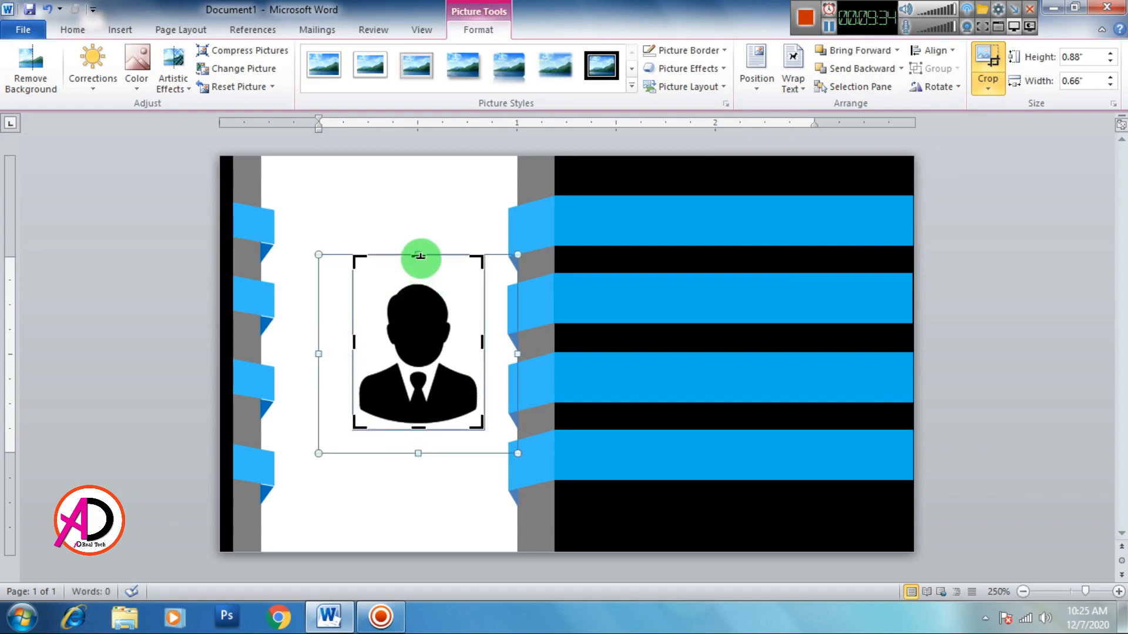
{"action": "left_click_drag", "start_coordinate": [421, 256], "coordinate": [421, 281]}
{"action": "left_click", "coordinate": [425, 228]}
Step: Shrink the person icon to about 0.19" × 0.17" and place it on the top ribbon
{"action": "left_click", "coordinate": [424, 318]}
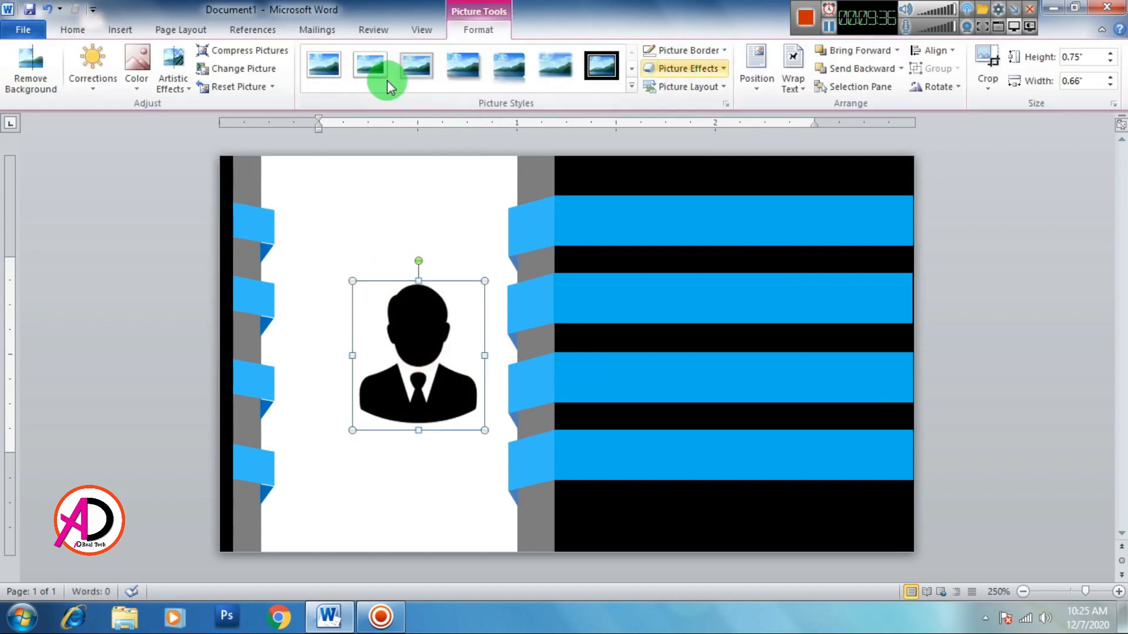
{"action": "left_click_drag", "start_coordinate": [485, 431], "coordinate": [530, 237]}
{"action": "left_click_drag", "start_coordinate": [561, 262], "coordinate": [536, 234]}
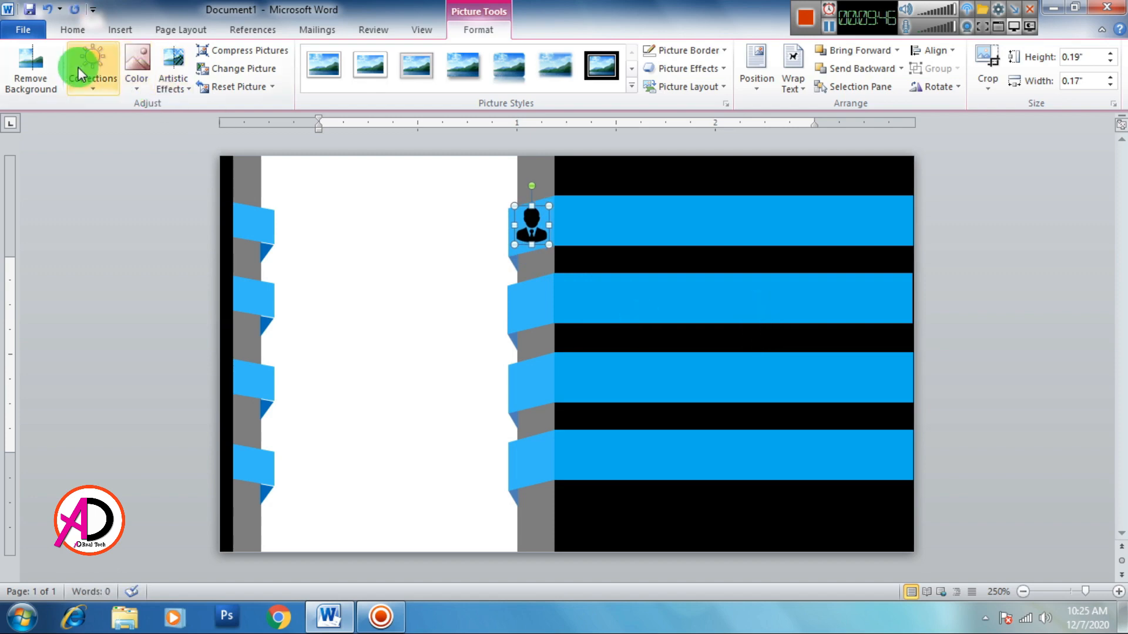
Step: Turn the person icon white with Washout color and an artistic effect, then open Insert Picture
{"action": "left_click", "coordinate": [96, 88]}
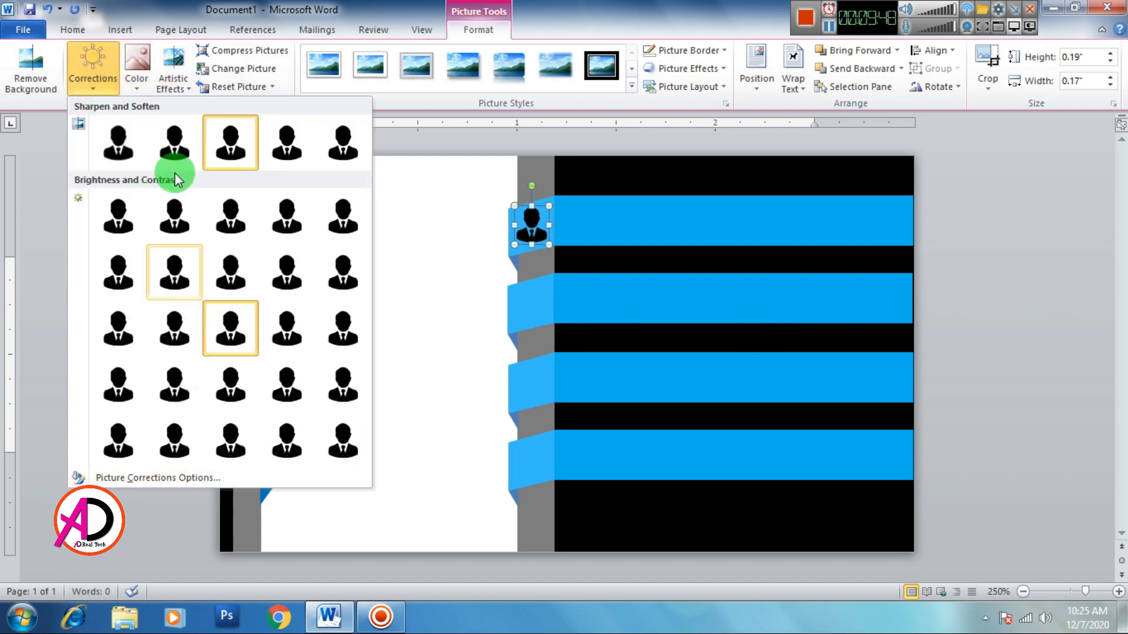
{"action": "left_click", "coordinate": [136, 73]}
{"action": "left_click", "coordinate": [339, 289]}
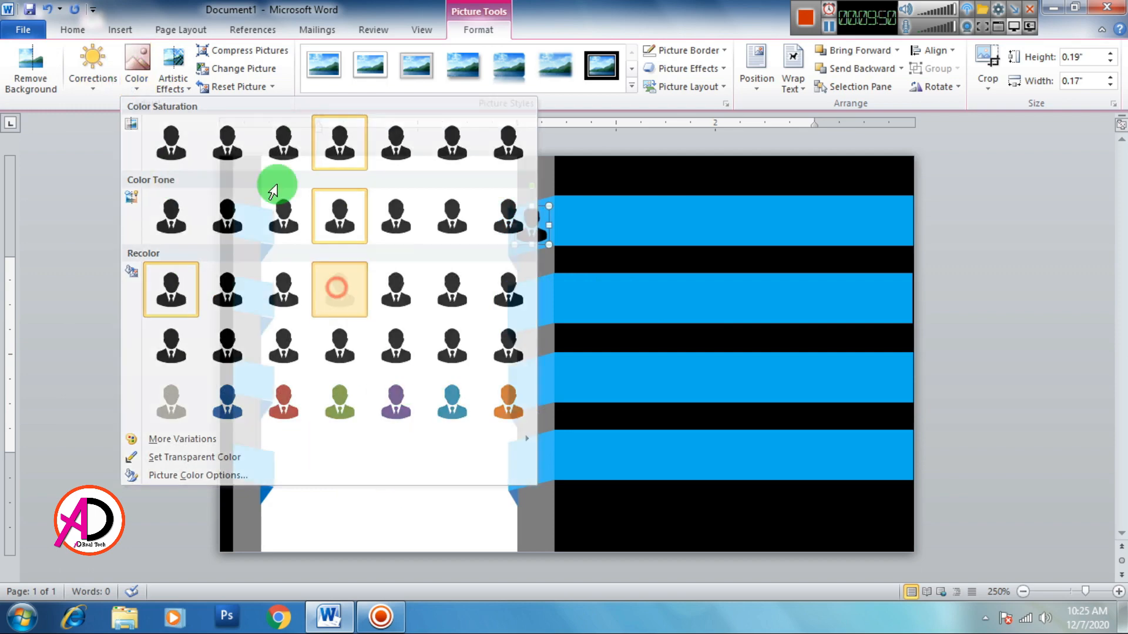
{"action": "left_click", "coordinate": [173, 70]}
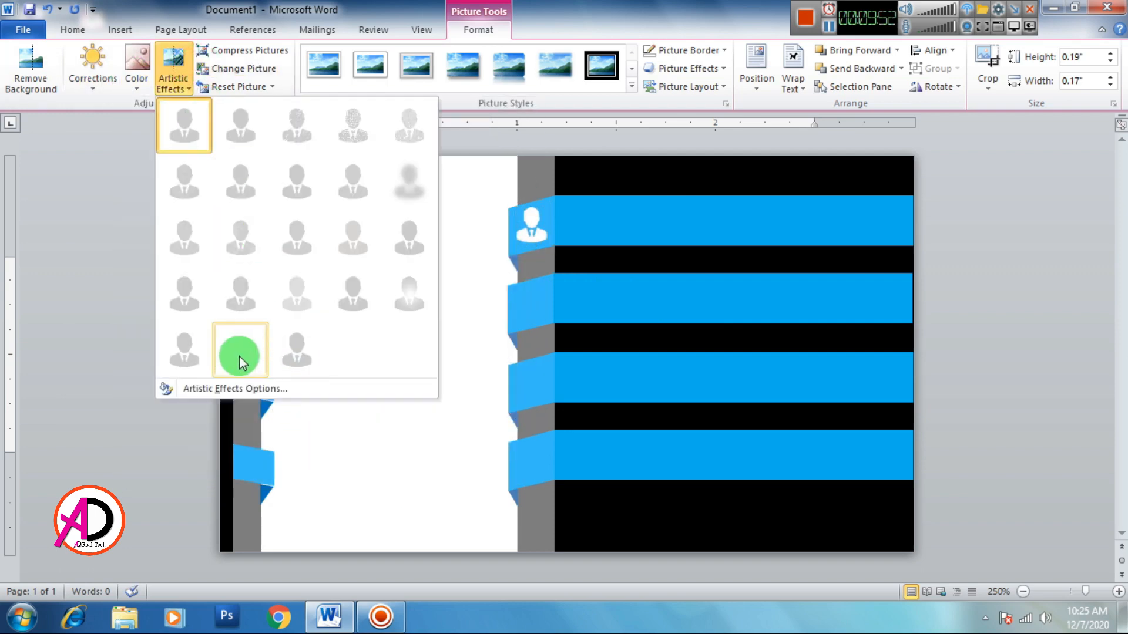
{"action": "left_click", "coordinate": [239, 356]}
{"action": "left_click", "coordinate": [418, 407]}
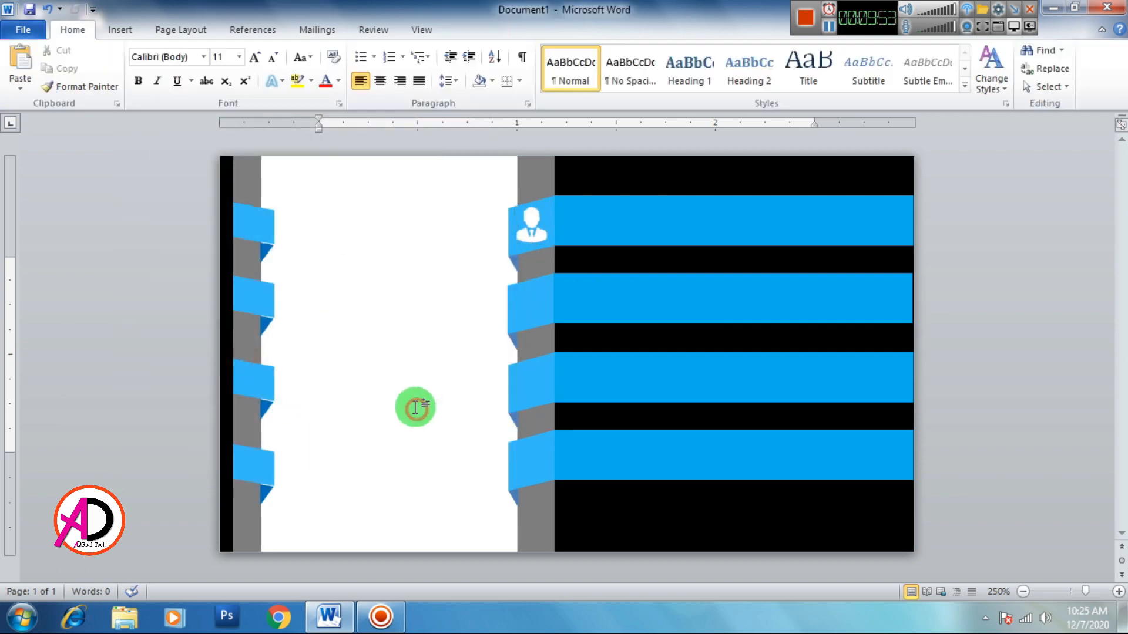
{"action": "left_click", "coordinate": [119, 30]}
{"action": "left_click", "coordinate": [171, 65]}
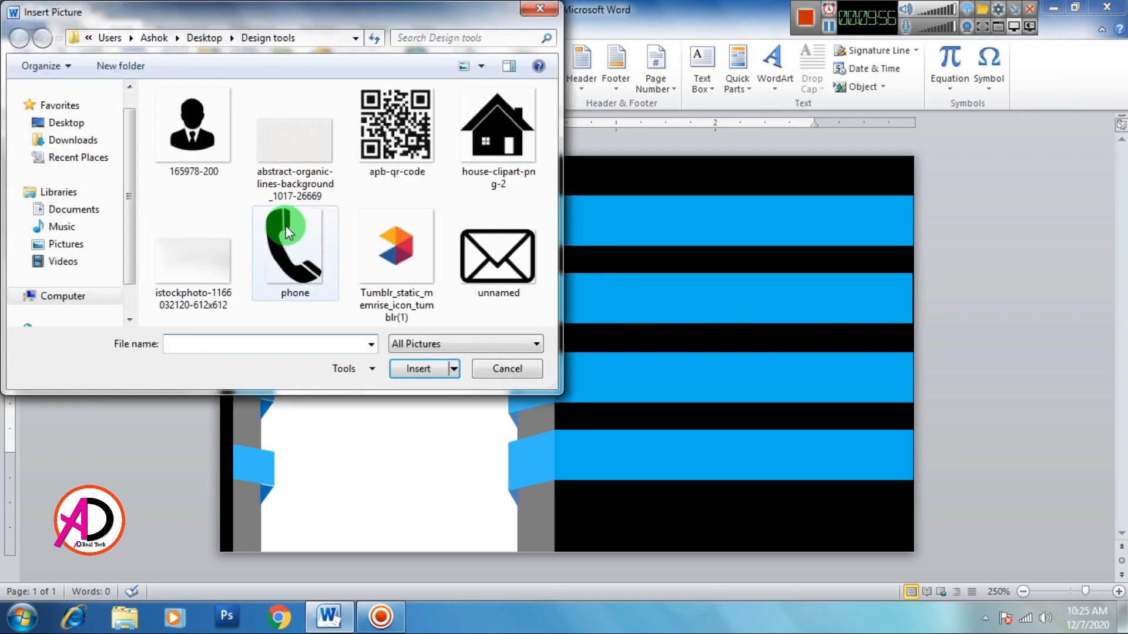
Step: Insert the phone picture in front of text and shrink it to 0.17" × 0.13" on ribbon two
{"action": "left_click", "coordinate": [286, 232]}
{"action": "left_click", "coordinate": [420, 369]}
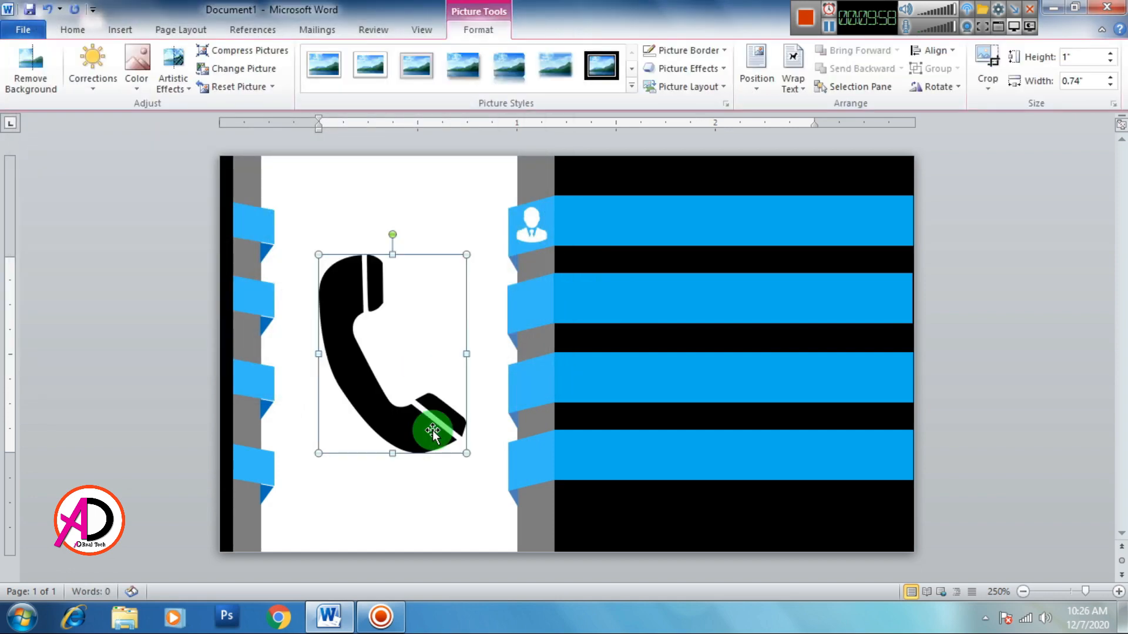
{"action": "left_click", "coordinate": [827, 27]}
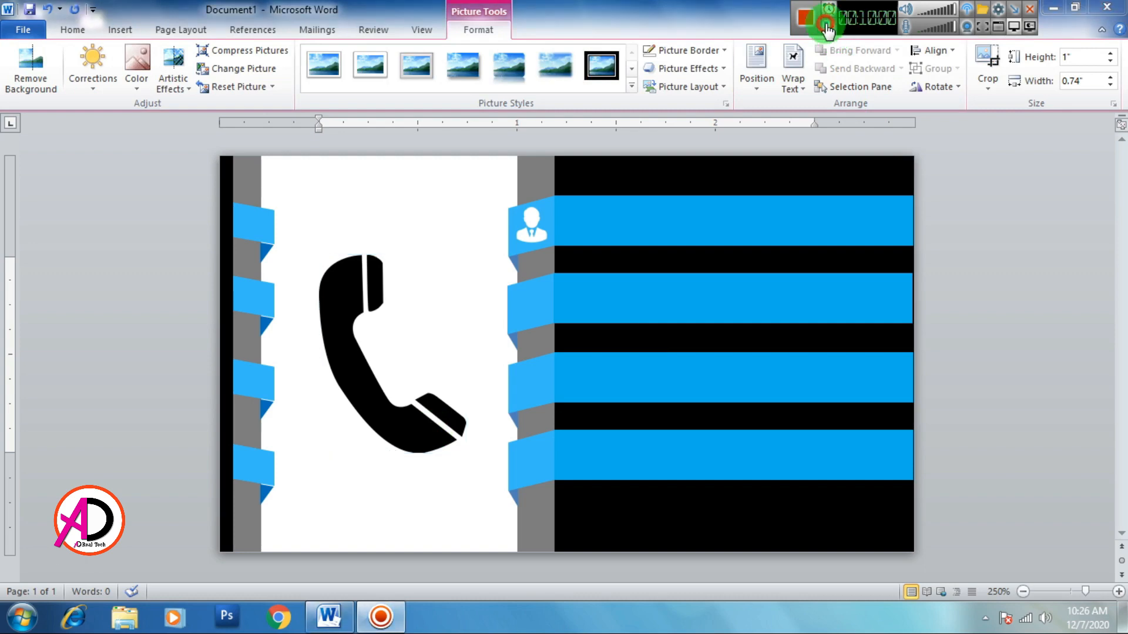
{"action": "left_click", "coordinate": [403, 424]}
{"action": "left_click", "coordinate": [790, 85]}
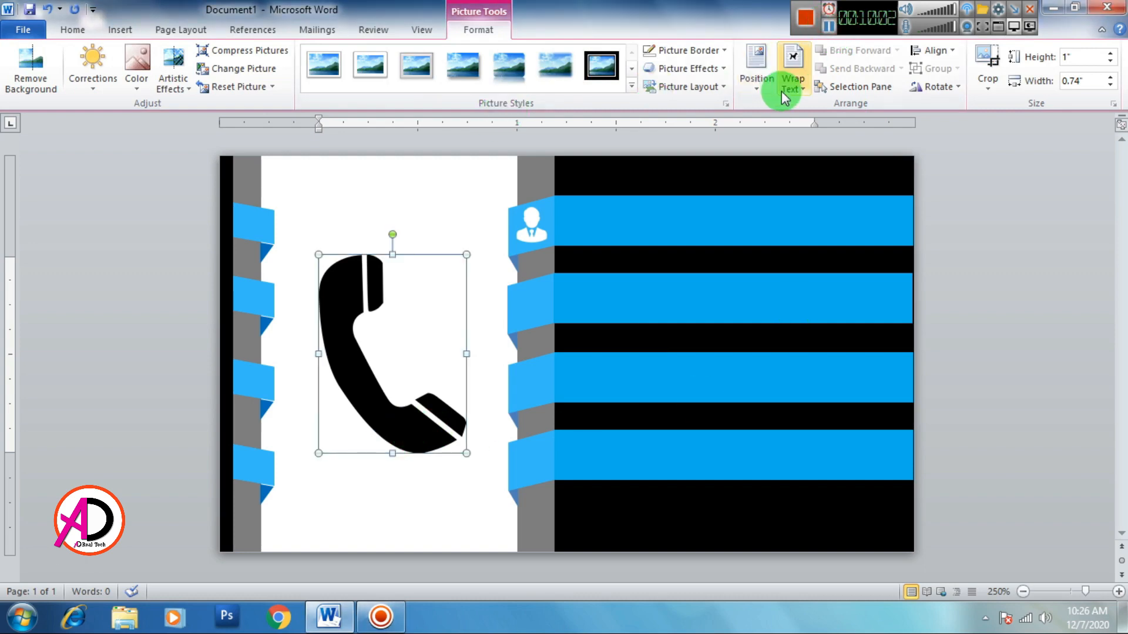
{"action": "left_click", "coordinate": [829, 230]}
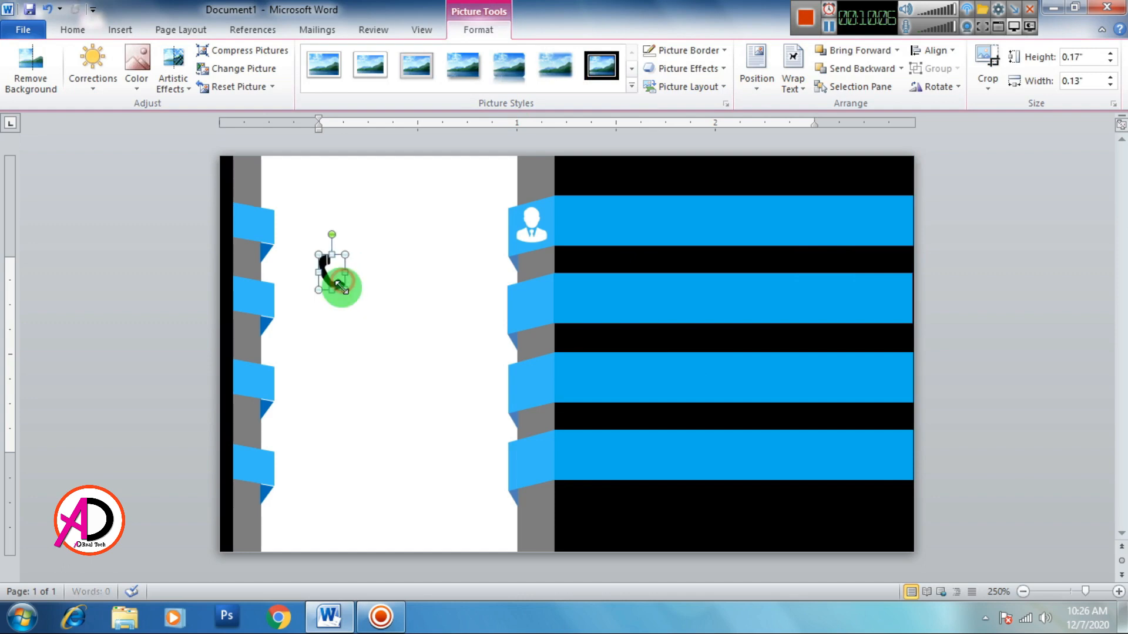
{"action": "left_click_drag", "start_coordinate": [340, 284], "coordinate": [532, 318]}
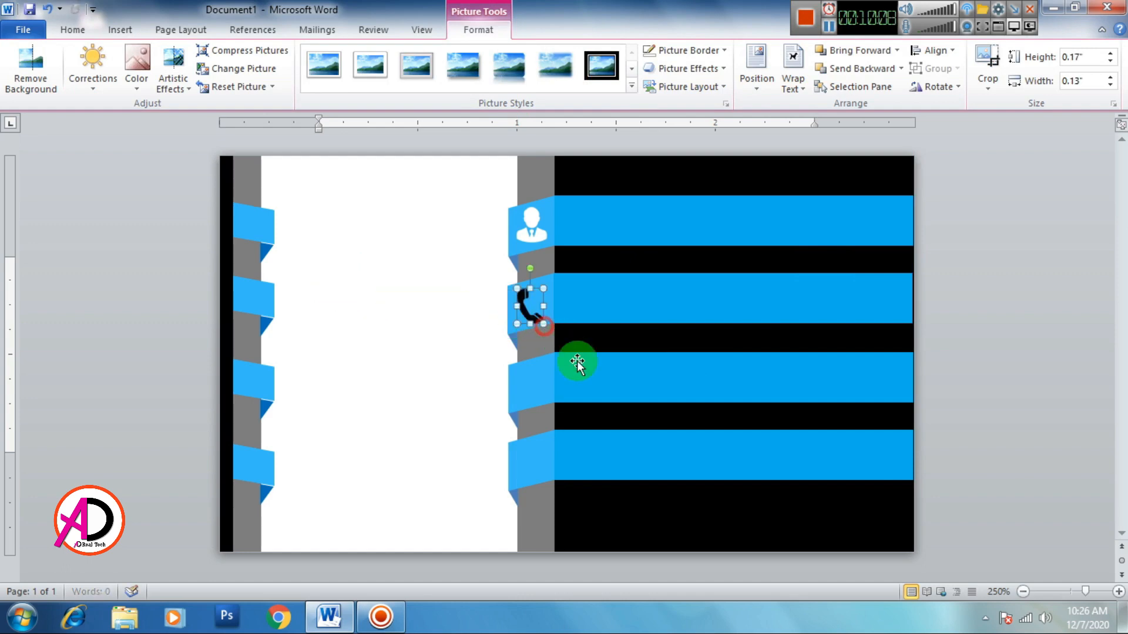
Step: Make the phone icon white with Washout color and an artistic effect
{"action": "left_click", "coordinate": [138, 83]}
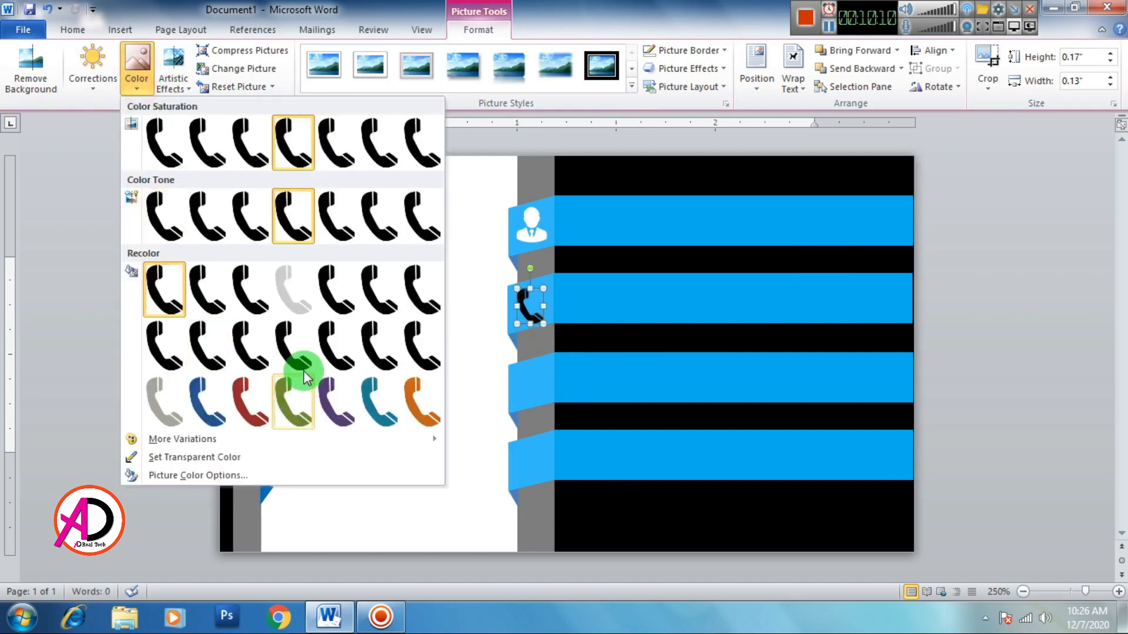
{"action": "left_click", "coordinate": [293, 289]}
{"action": "left_click", "coordinate": [176, 70]}
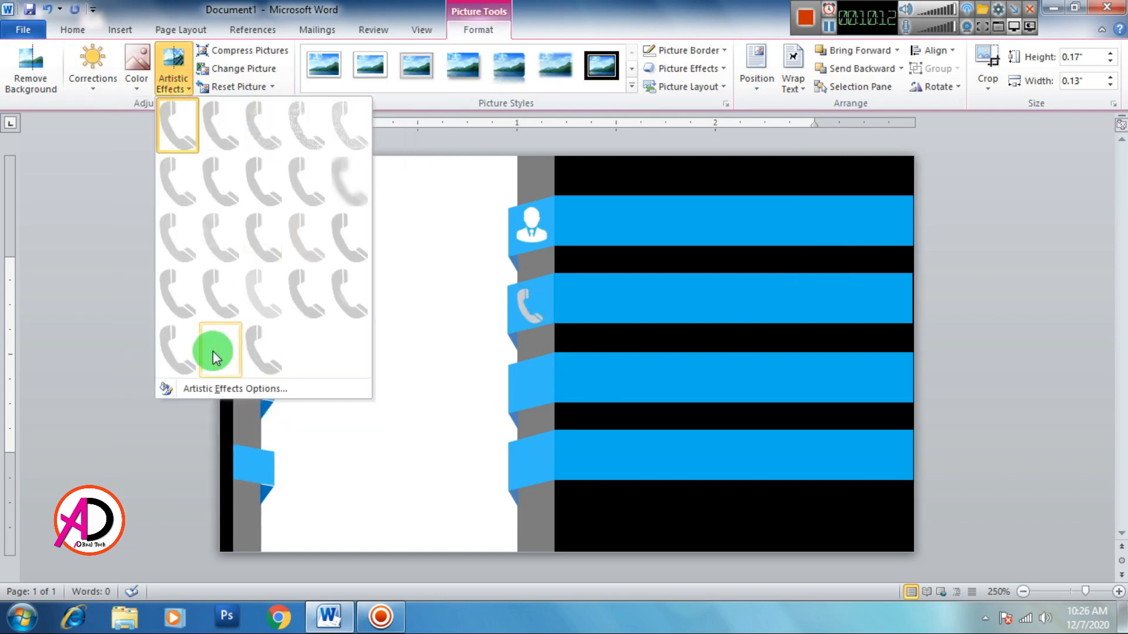
{"action": "left_click", "coordinate": [220, 349]}
{"action": "left_click", "coordinate": [420, 421]}
Step: Insert the 'unnamed' envelope picture and float it in front of text
{"action": "left_click", "coordinate": [115, 30]}
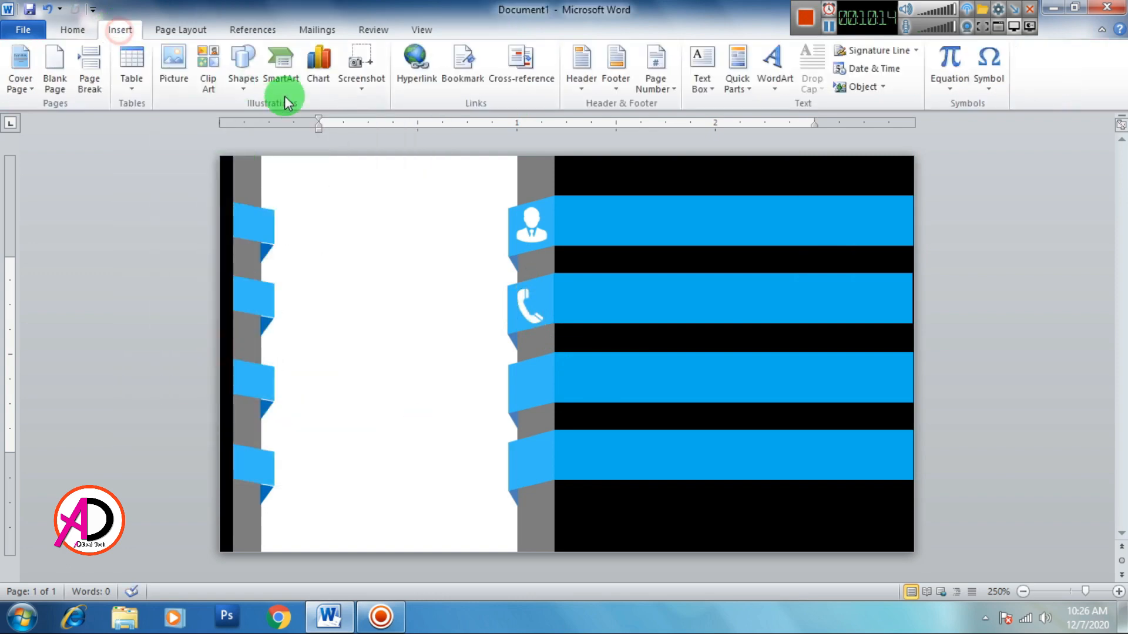
{"action": "left_click", "coordinate": [176, 65]}
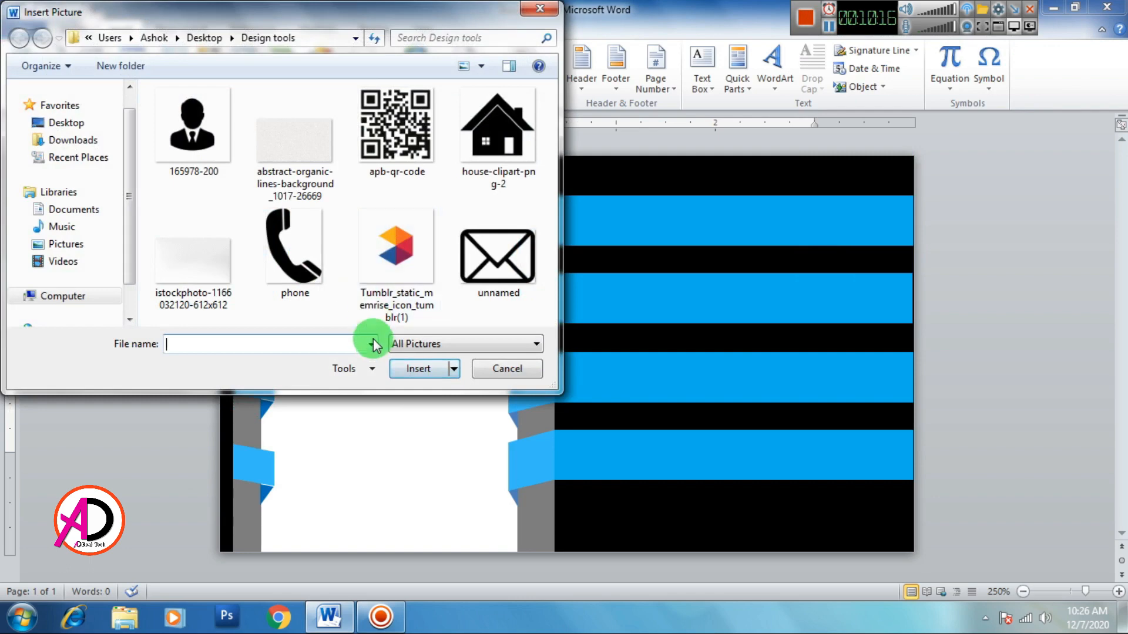
{"action": "left_click", "coordinate": [492, 257]}
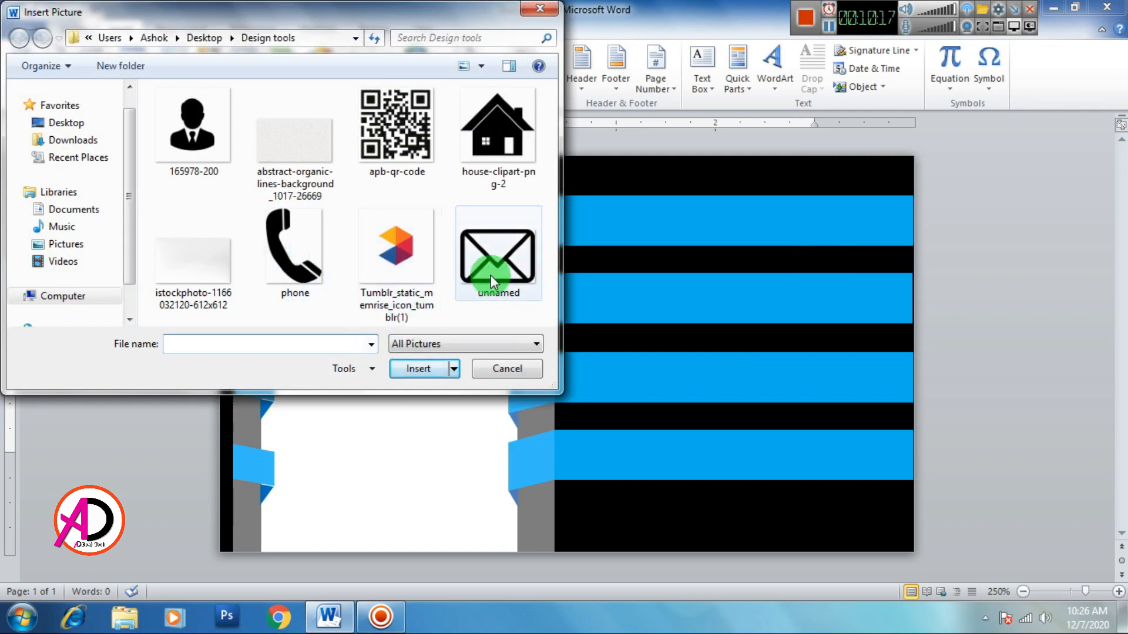
{"action": "left_click", "coordinate": [423, 369]}
{"action": "left_click", "coordinate": [795, 85]}
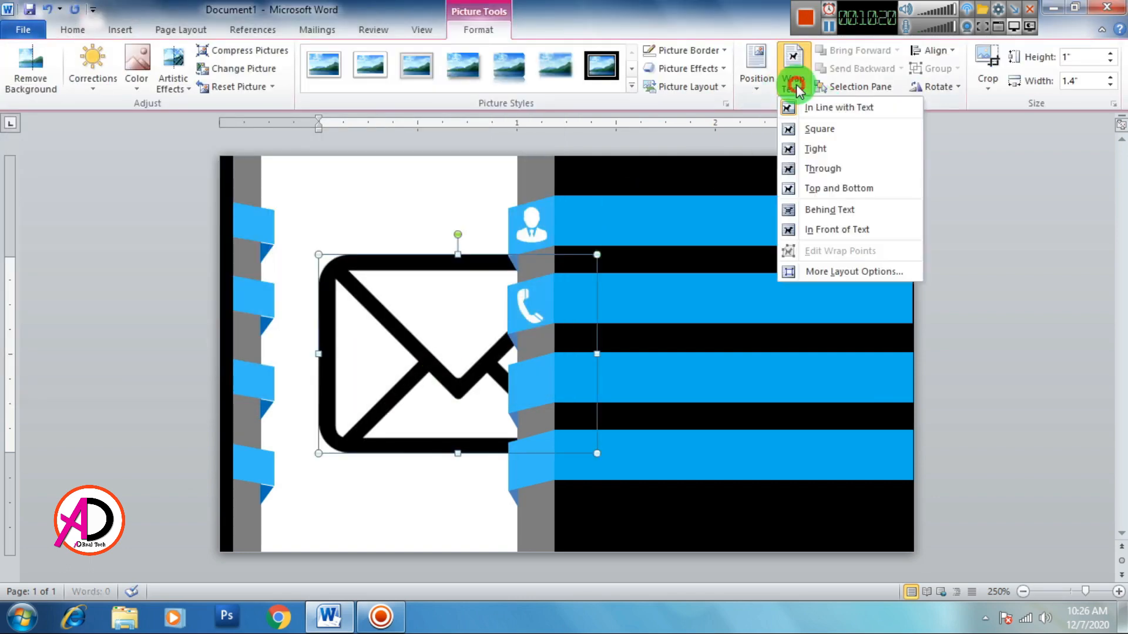
{"action": "left_click", "coordinate": [821, 235]}
Step: Shrink the envelope to 0.18" × 0.13" on the third ribbon and open its color and effect options
{"action": "left_click_drag", "start_coordinate": [595, 454], "coordinate": [537, 385]}
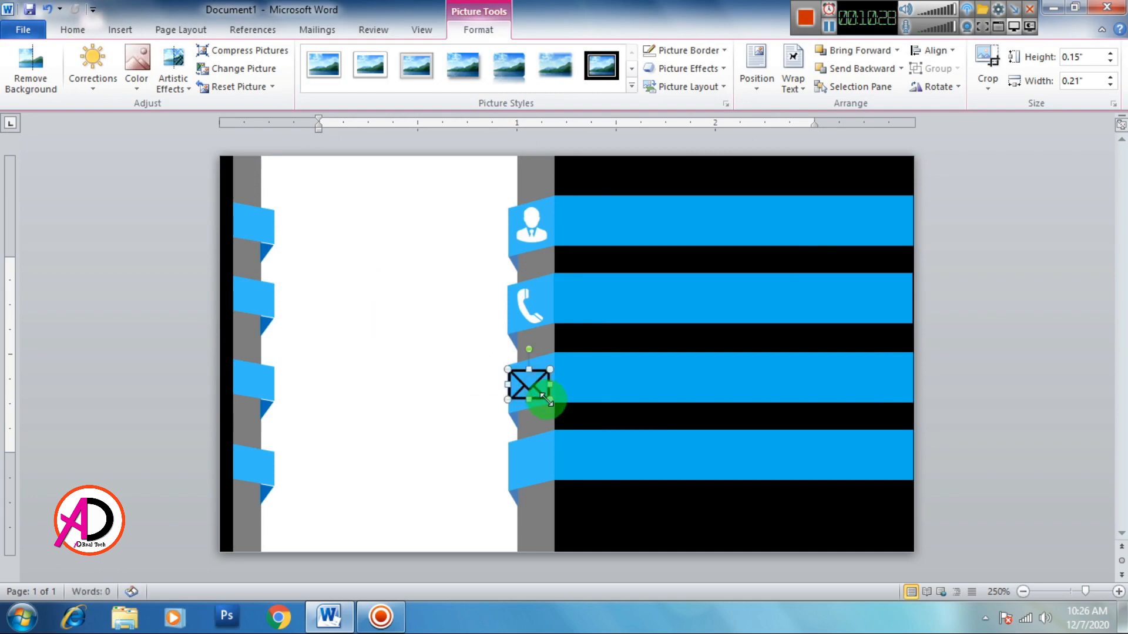
{"action": "left_click_drag", "start_coordinate": [529, 385], "coordinate": [536, 385]}
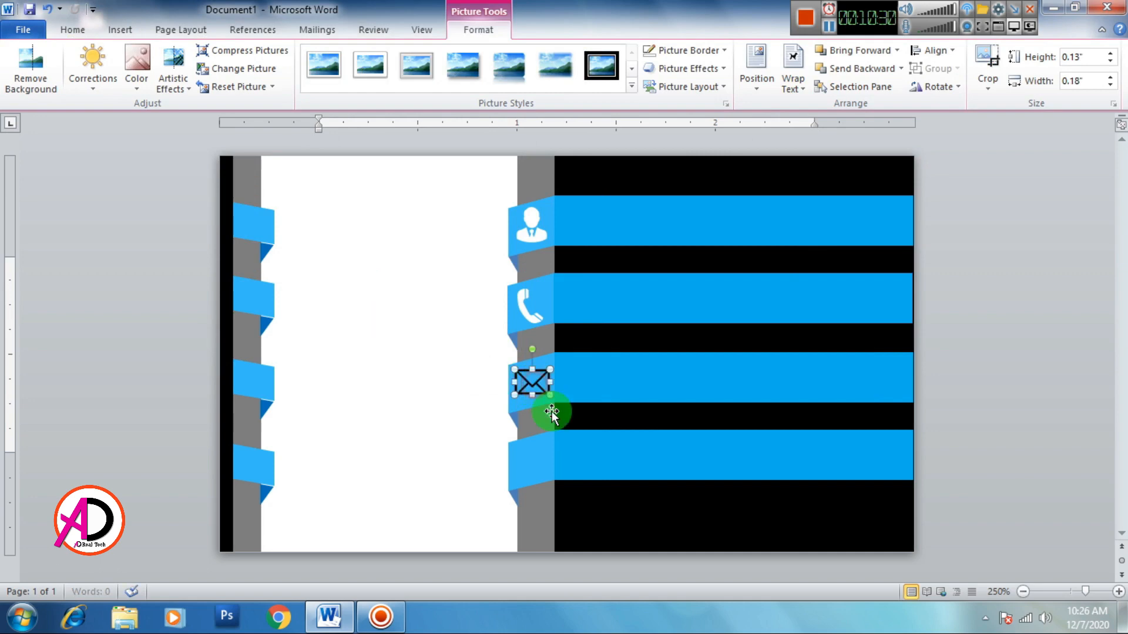
{"action": "left_click", "coordinate": [414, 425]}
{"action": "left_click", "coordinate": [531, 388]}
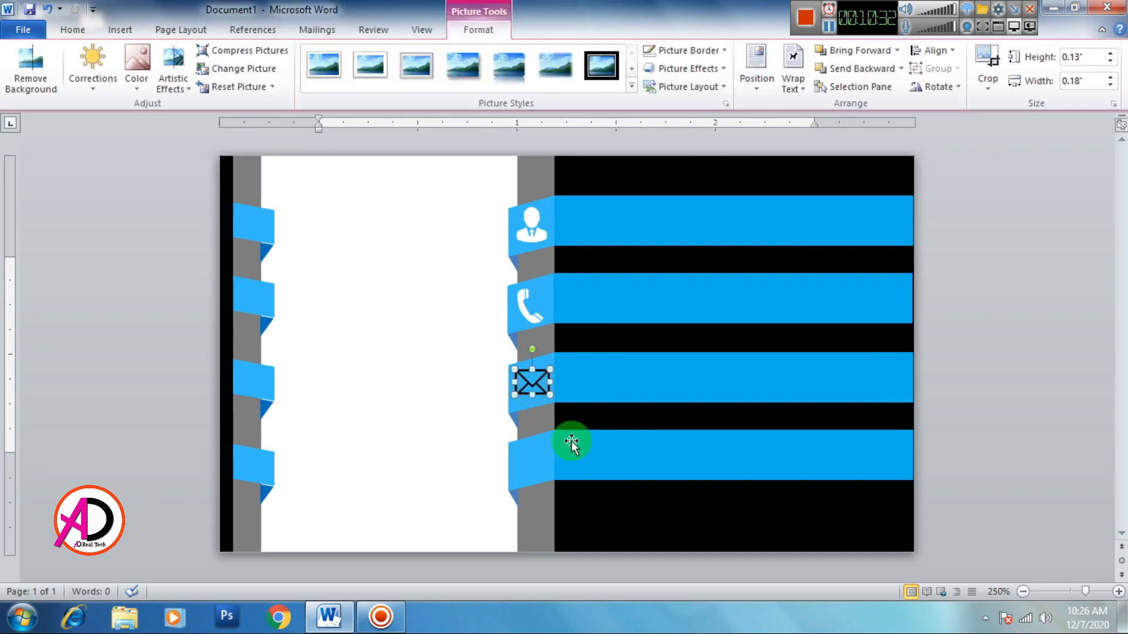
{"action": "left_click", "coordinate": [140, 67]}
{"action": "left_click", "coordinate": [176, 87]}
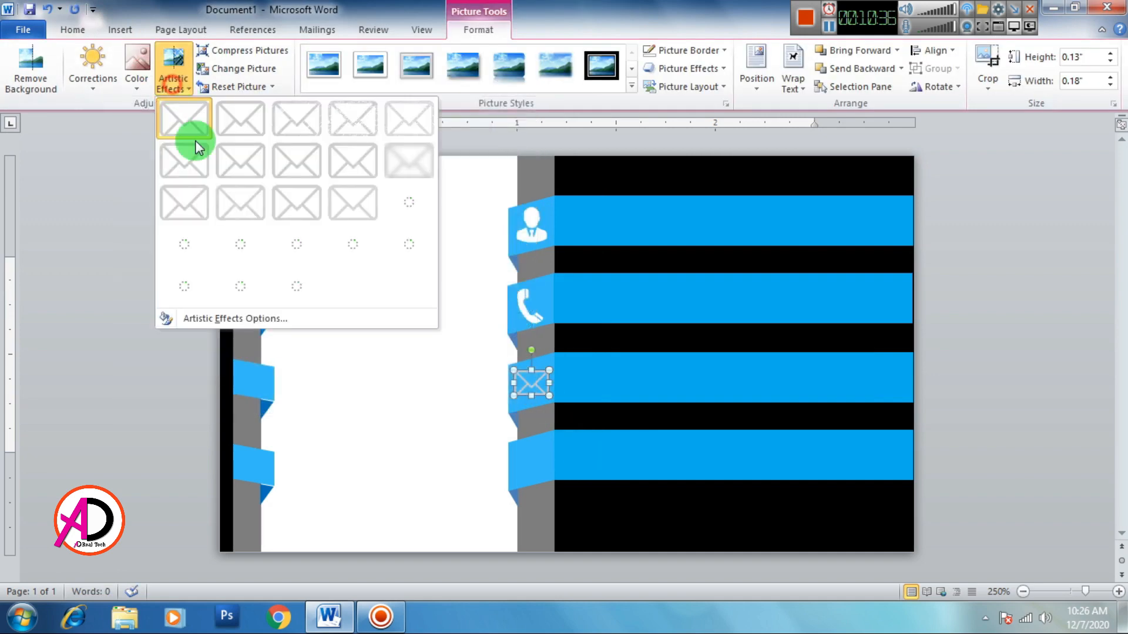
{"action": "left_click", "coordinate": [363, 395]}
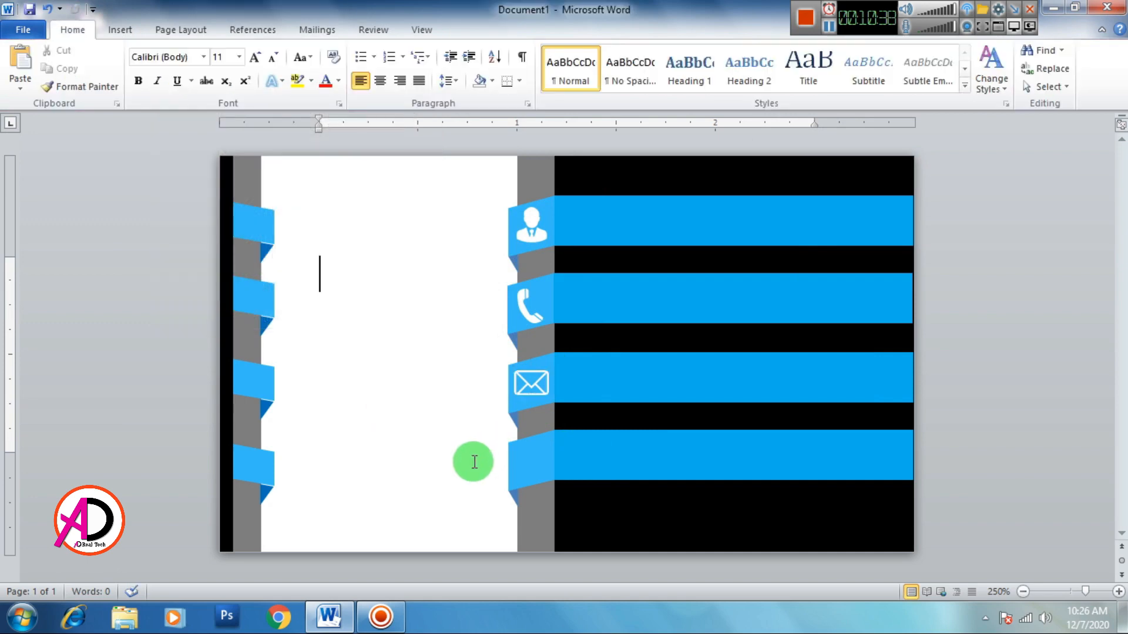
Step: Insert the house-clipart-png-2 picture and float it in front of text
{"action": "left_click", "coordinate": [119, 30]}
{"action": "left_click", "coordinate": [174, 67]}
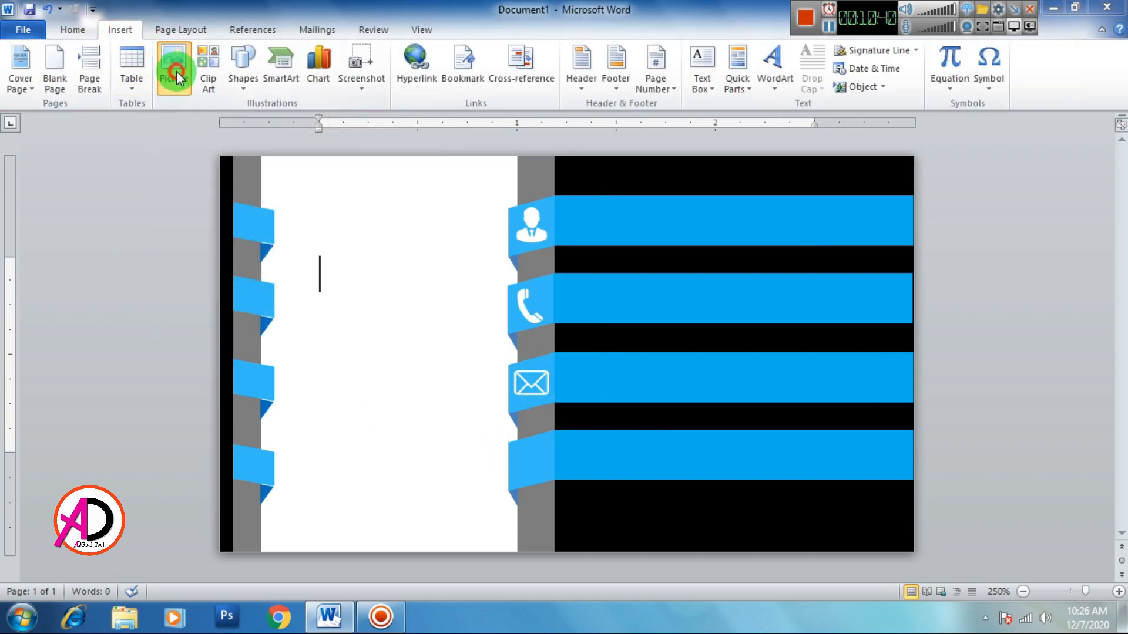
{"action": "left_click", "coordinate": [491, 172]}
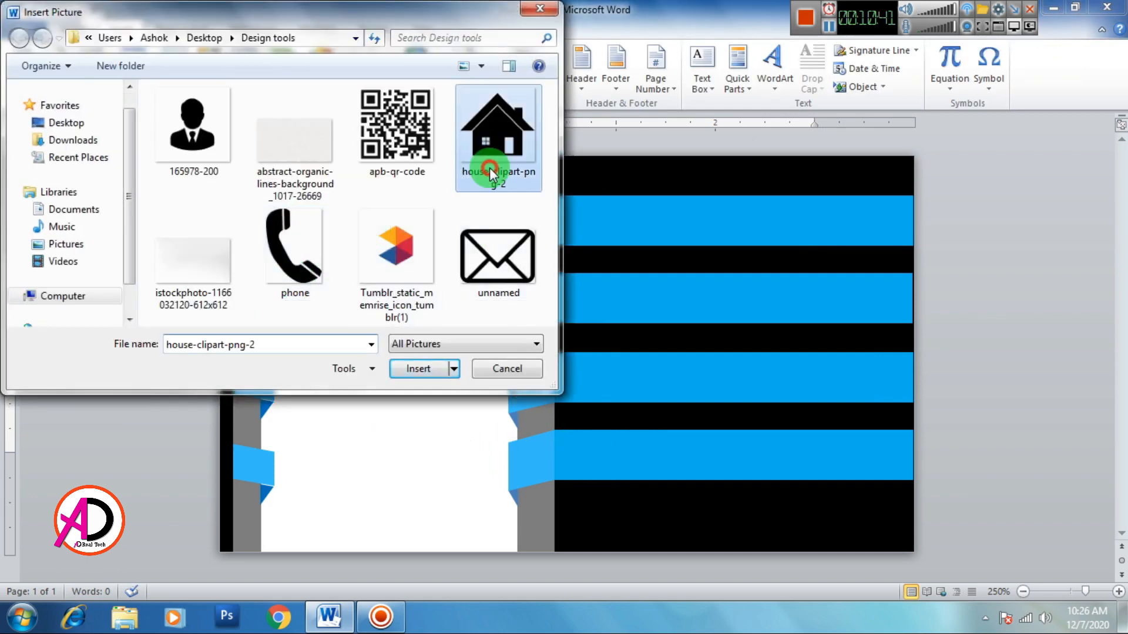
{"action": "left_click", "coordinate": [421, 369]}
{"action": "left_click", "coordinate": [789, 88]}
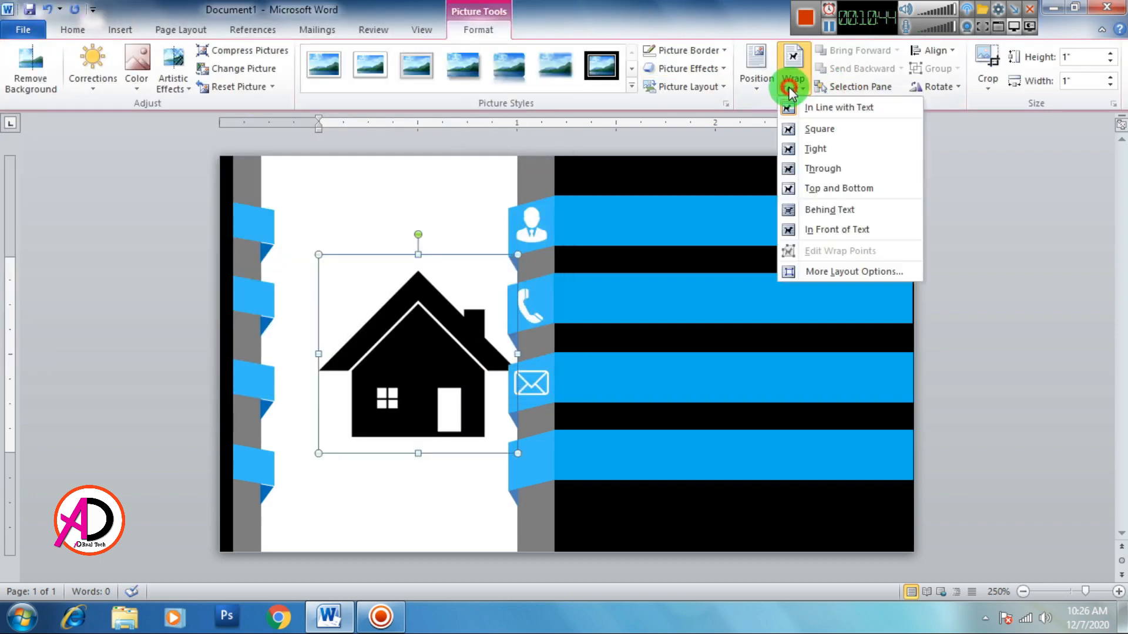
{"action": "left_click", "coordinate": [836, 229]}
Step: Shrink the house to 0.17" × 0.17", whiten it, and place it on the fourth ribbon
{"action": "left_click_drag", "start_coordinate": [516, 453], "coordinate": [353, 290]}
{"action": "left_click", "coordinate": [137, 62]}
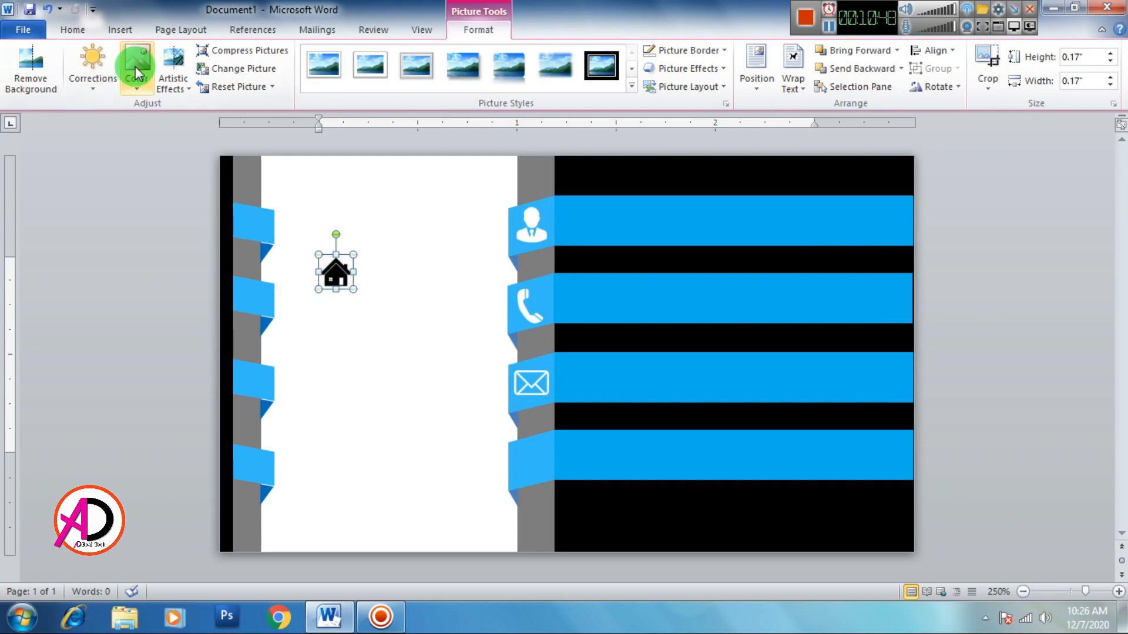
{"action": "left_click", "coordinate": [334, 294]}
{"action": "left_click_drag", "start_coordinate": [350, 337], "coordinate": [532, 464]}
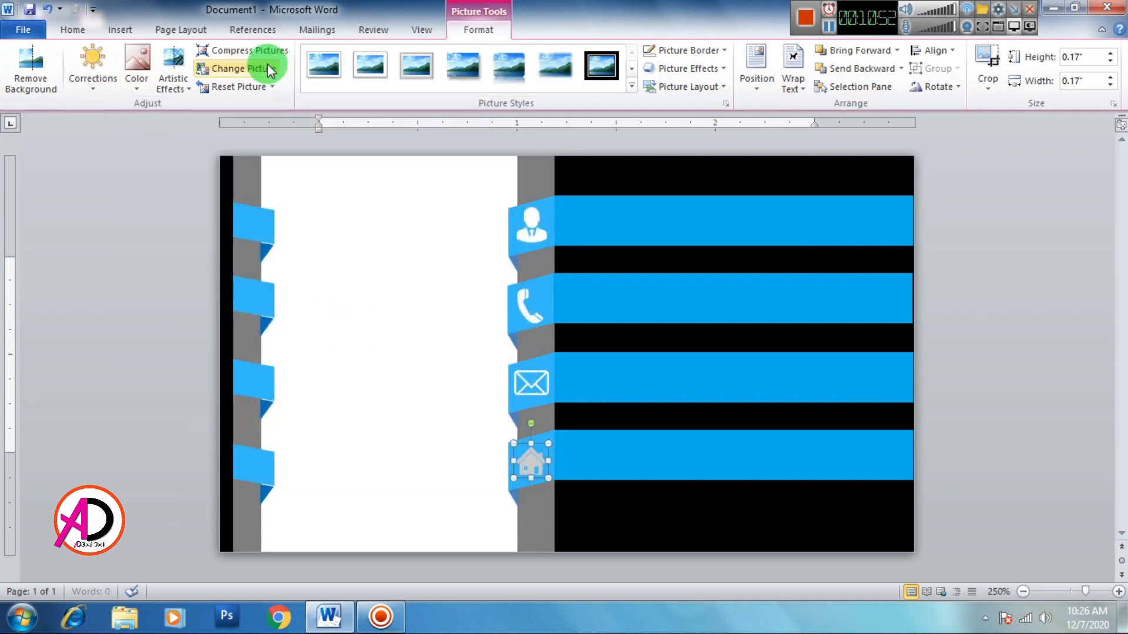
{"action": "left_click", "coordinate": [173, 64]}
{"action": "left_click", "coordinate": [235, 353]}
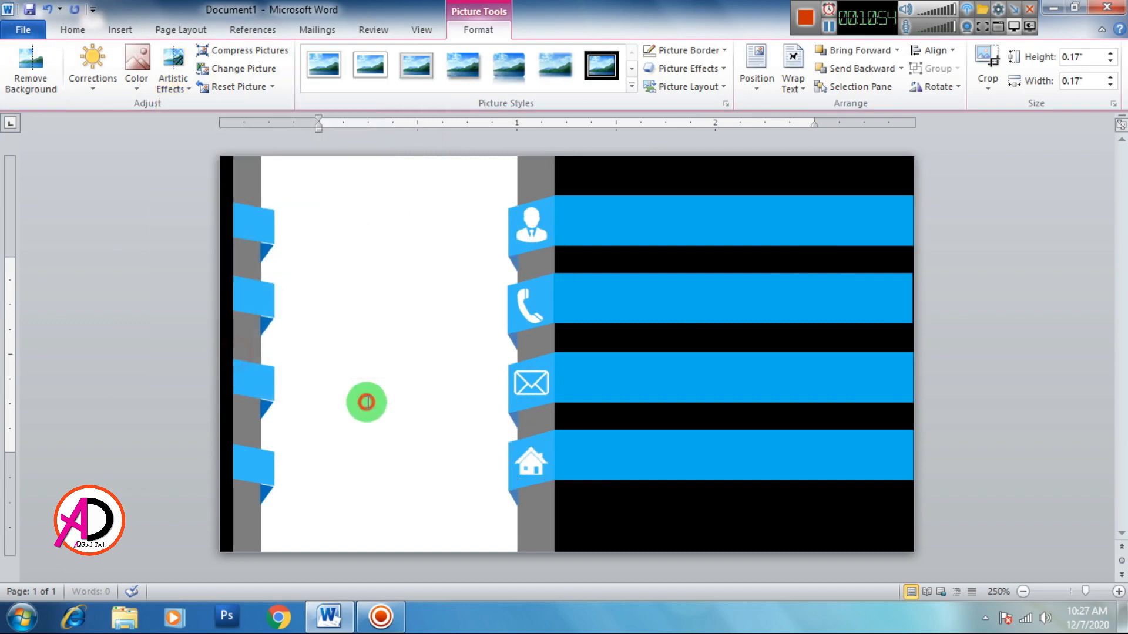
{"action": "left_click", "coordinate": [1012, 436]}
{"action": "scroll", "coordinate": [581, 411], "scroll_direction": "down", "scroll_amount": 3, "text": "ctrl"}
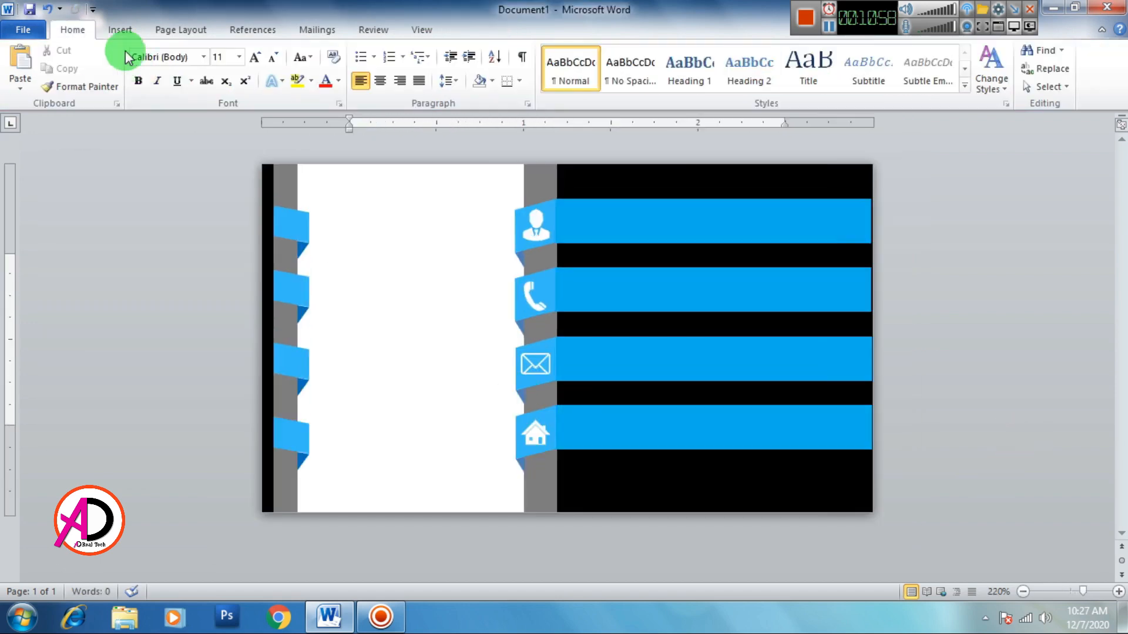
Step: Insert first-style WordArt, unbold it, and apply the No Spacing style
{"action": "left_click", "coordinate": [120, 29]}
{"action": "left_click", "coordinate": [774, 70]}
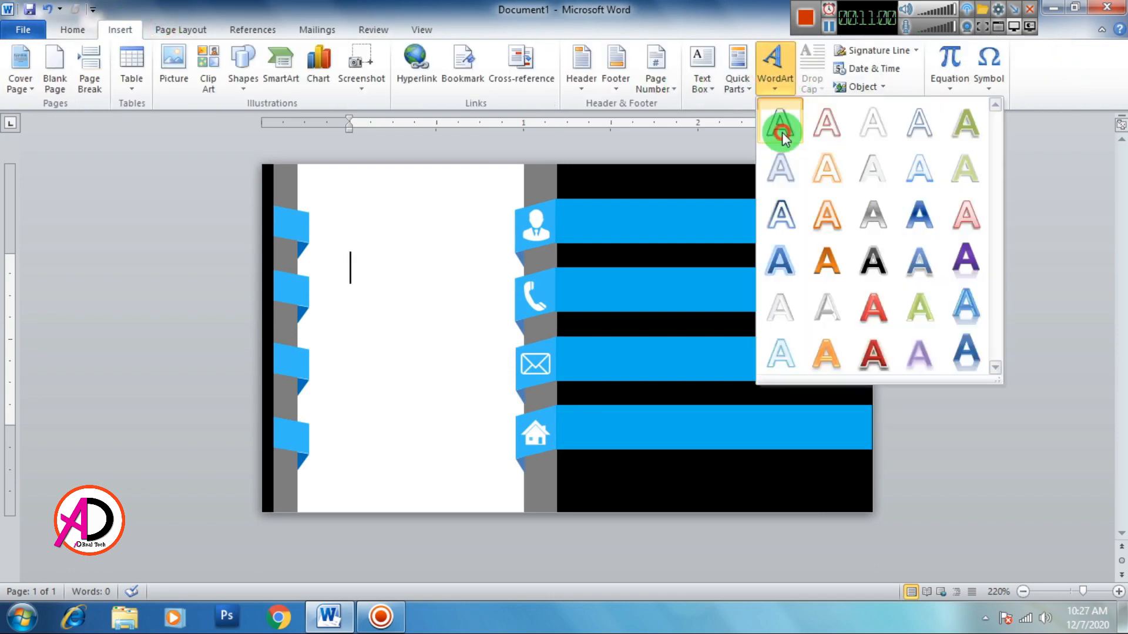
{"action": "left_click", "coordinate": [783, 194]}
{"action": "left_click", "coordinate": [73, 30]}
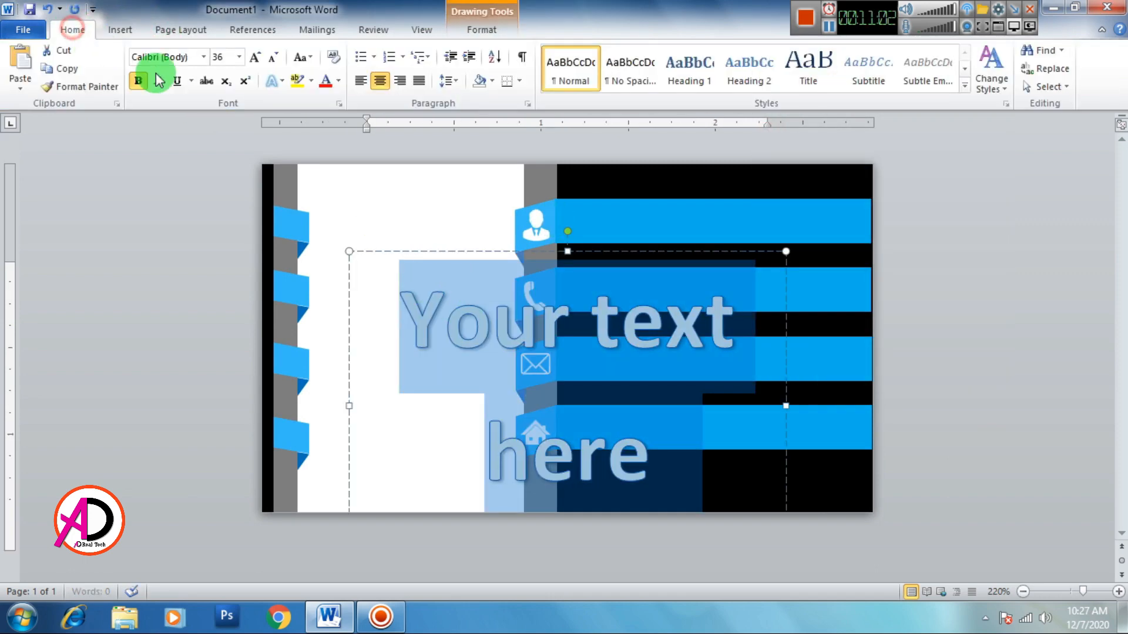
{"action": "left_click", "coordinate": [139, 80]}
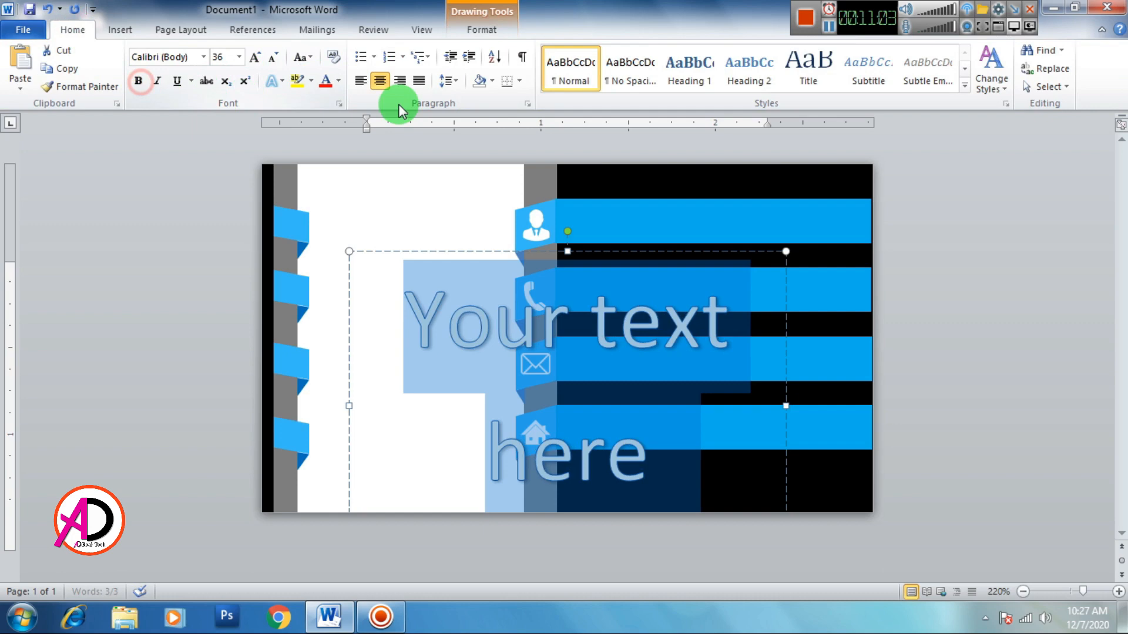
{"action": "left_click", "coordinate": [623, 81]}
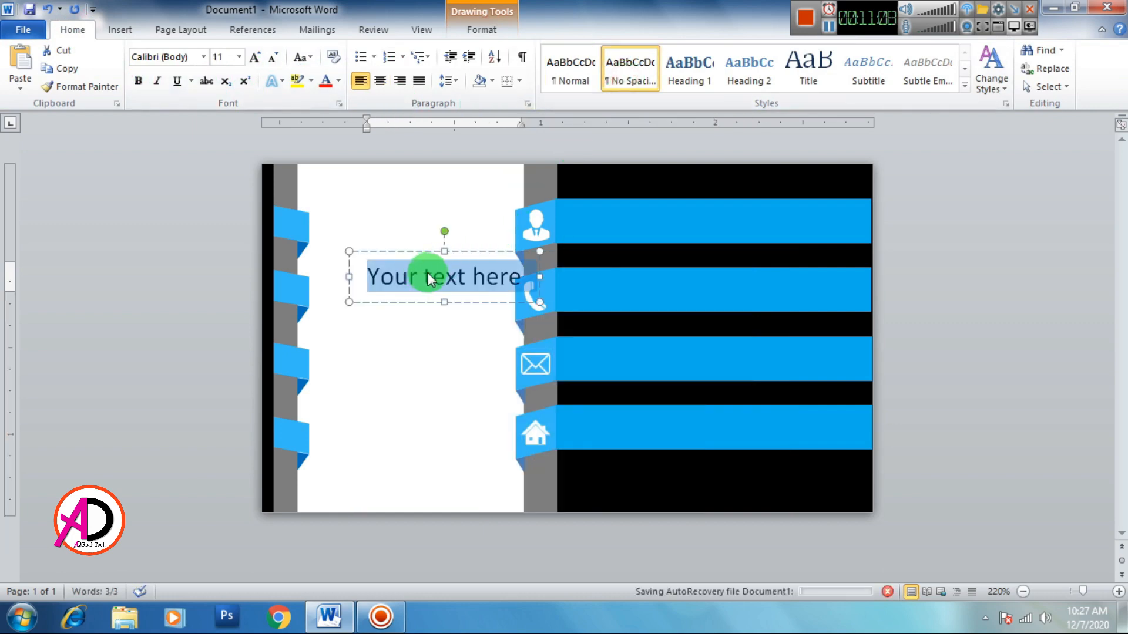
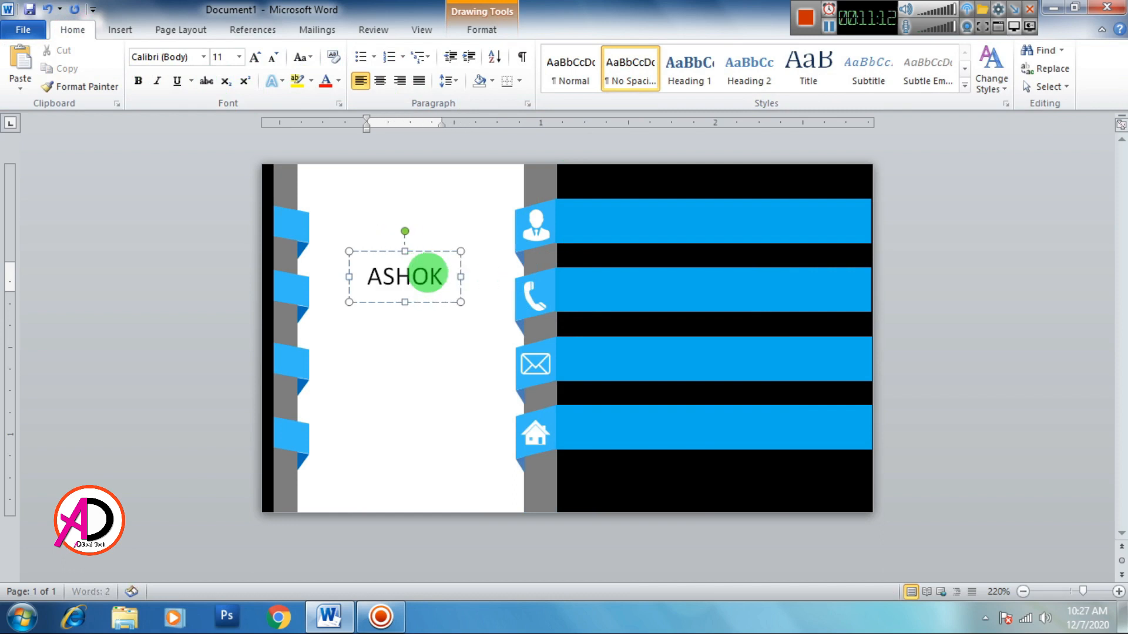
Step: Type the cardholder's full name, bold the first name, and move it onto the top ribbon
{"action": "key", "text": "ctrl+b"}
{"action": "left_click_drag", "start_coordinate": [368, 277], "coordinate": [681, 194]}
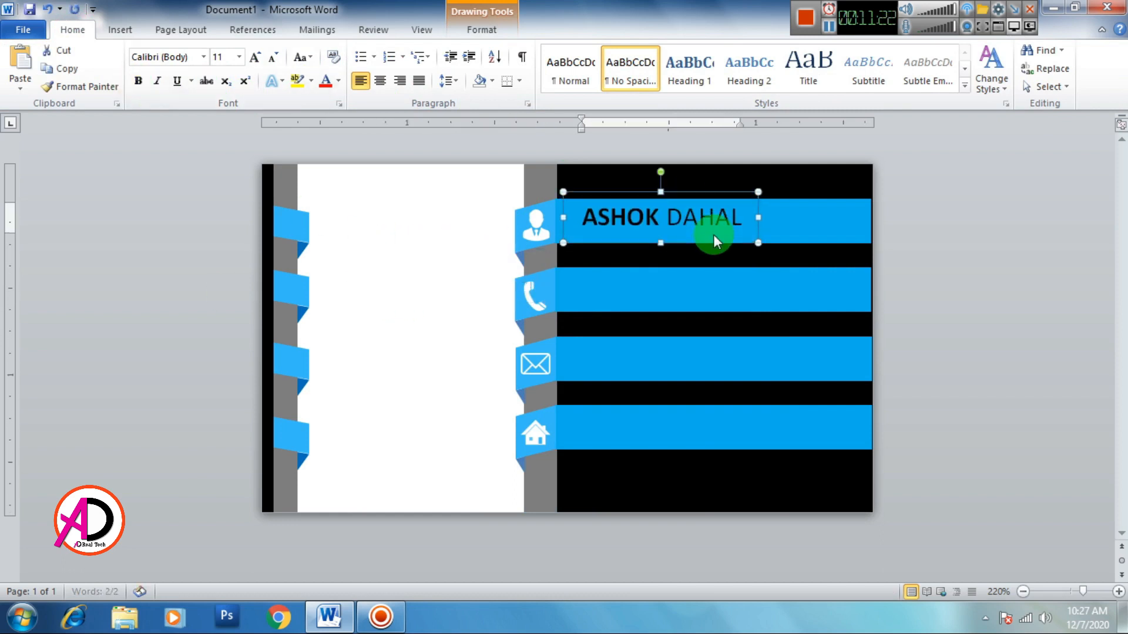
Step: Make the name white and copy its box onto the second ribbon as 'GRAPHIC DESIGNER'
{"action": "left_click", "coordinate": [338, 81]}
{"action": "left_click", "coordinate": [325, 135]}
{"action": "key", "text": "ctrl+c"}
{"action": "key", "text": "ctrl+v"}
{"action": "left_click_drag", "start_coordinate": [703, 244], "coordinate": [686, 295]}
{"action": "triple_click", "coordinate": [640, 289]}
{"action": "type", "text": "GRAP"}
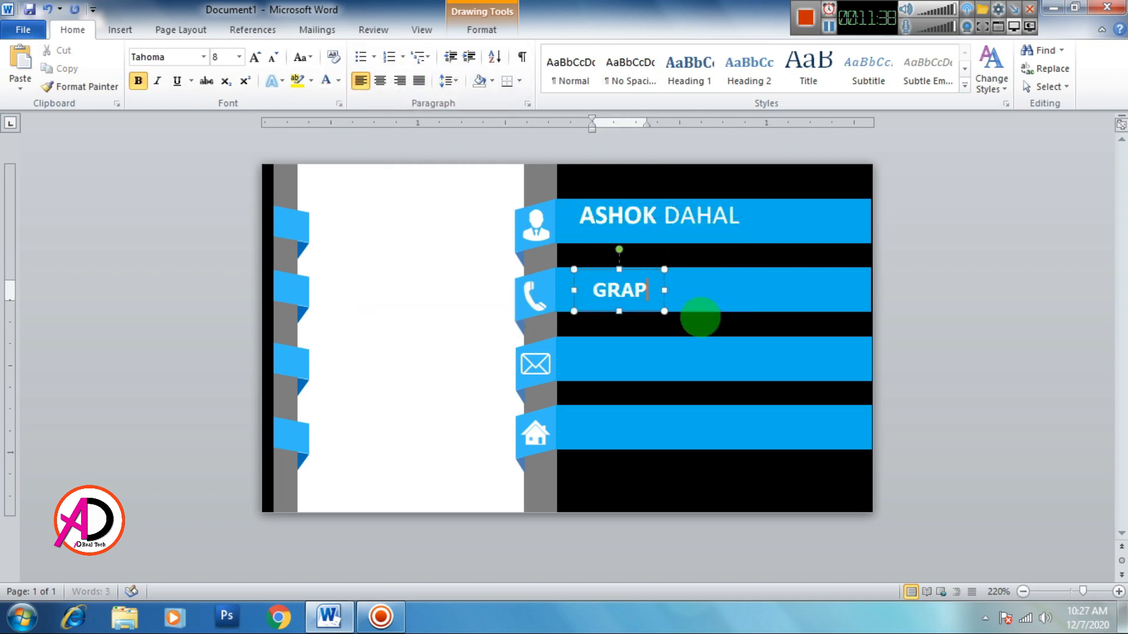
{"action": "type", "text": "HIC DESIGNER"}
Step: Keep the GRAPHIC DESIGNER title in Tahoma and move it up beneath the name
{"action": "left_click", "coordinate": [204, 57]}
{"action": "scroll", "coordinate": [221, 235], "scroll_direction": "down", "scroll_amount": 15}
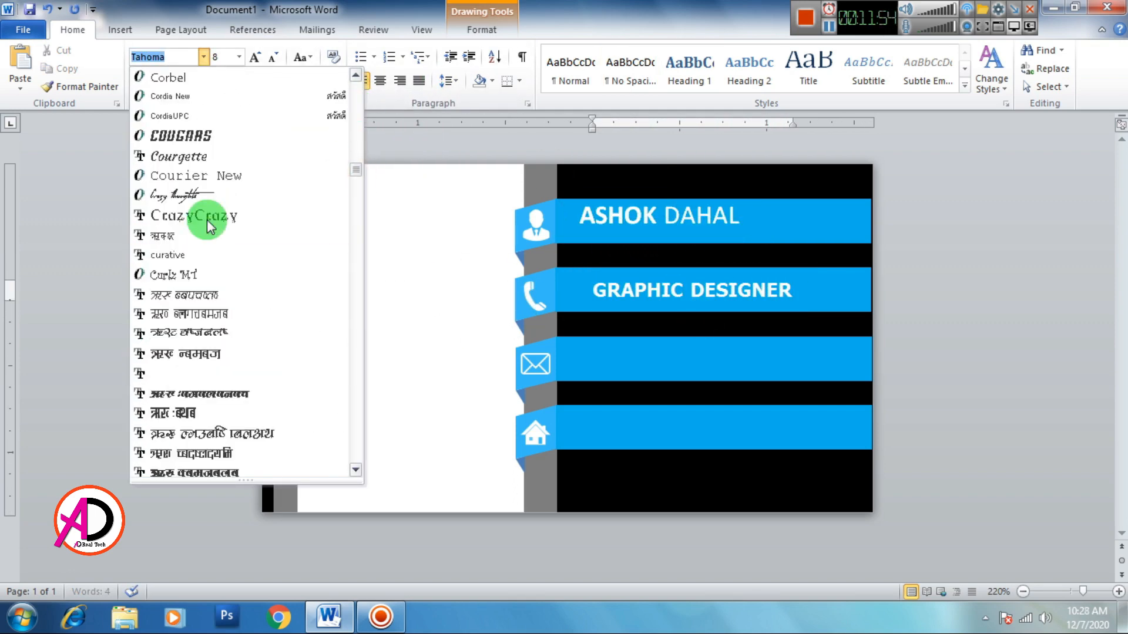
{"action": "scroll", "coordinate": [223, 326], "scroll_direction": "up", "scroll_amount": 10}
{"action": "left_click", "coordinate": [659, 252]}
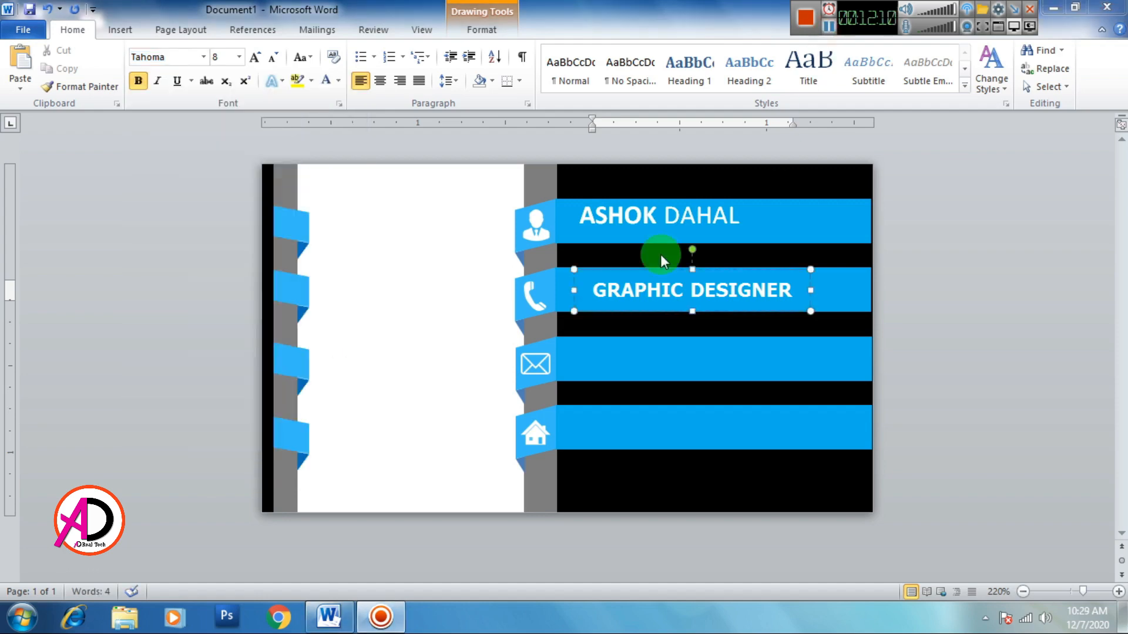
{"action": "left_click", "coordinate": [172, 61]}
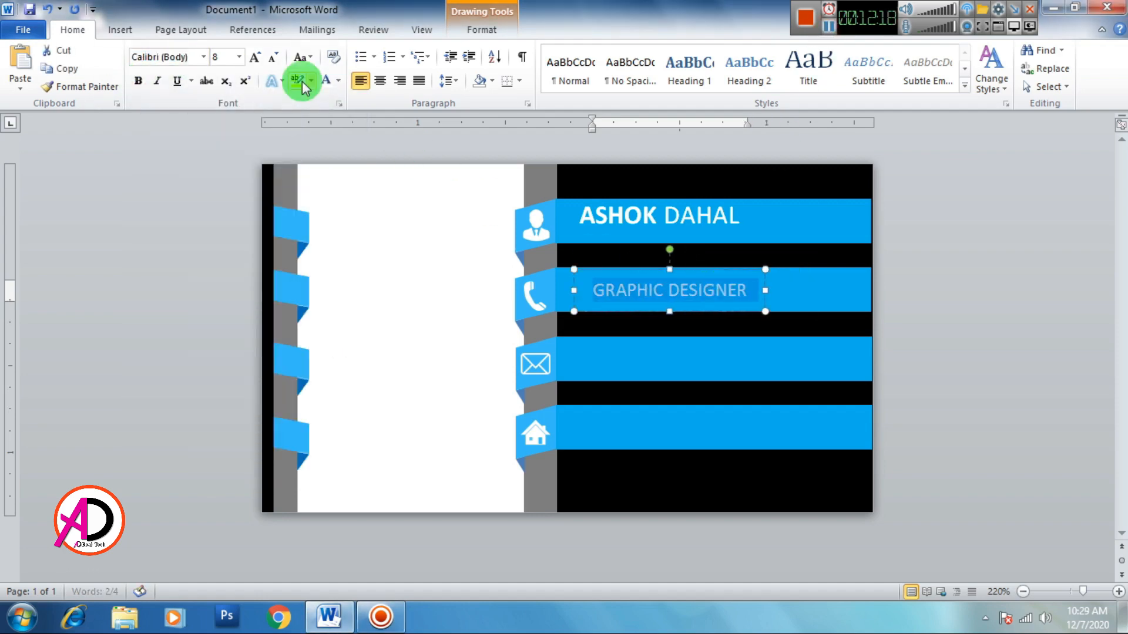
{"action": "left_click_drag", "start_coordinate": [661, 275], "coordinate": [612, 277]}
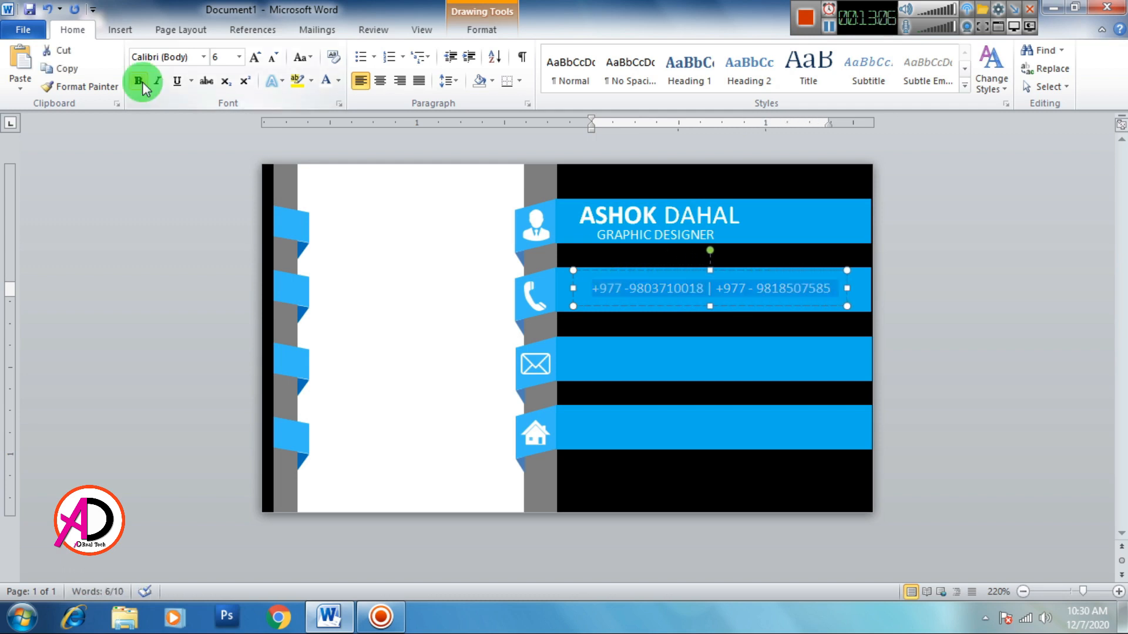
Step: Bold the phone numbers and copy the phone box down into the email ribbon
{"action": "left_click", "coordinate": [138, 81]}
{"action": "left_click", "coordinate": [612, 307]}
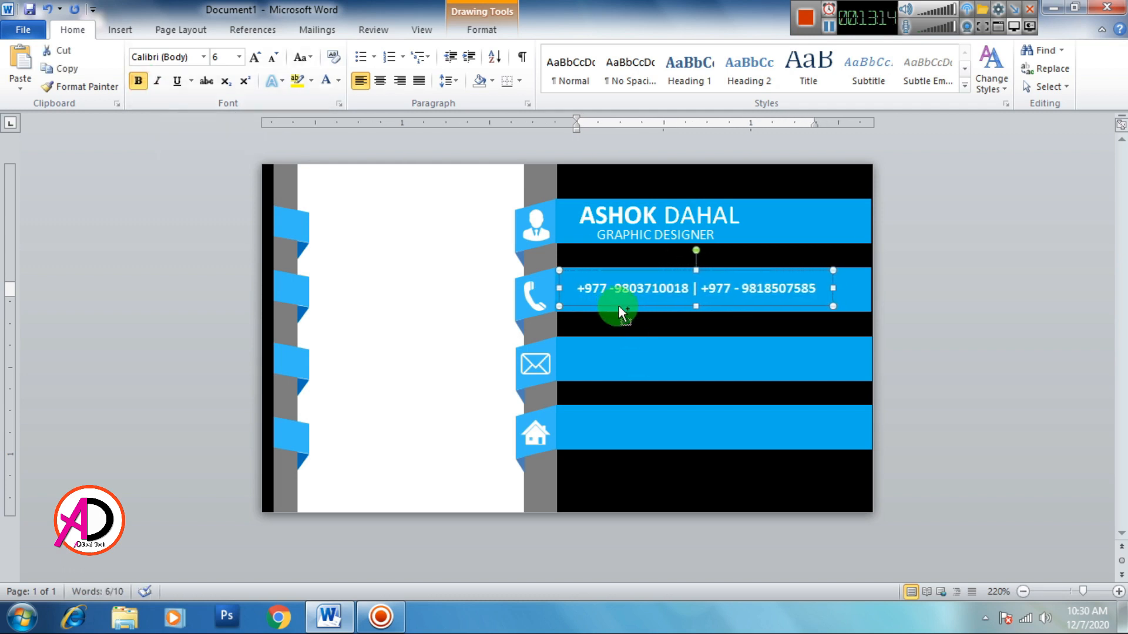
{"action": "left_click_drag", "start_coordinate": [618, 306], "coordinate": [645, 367]}
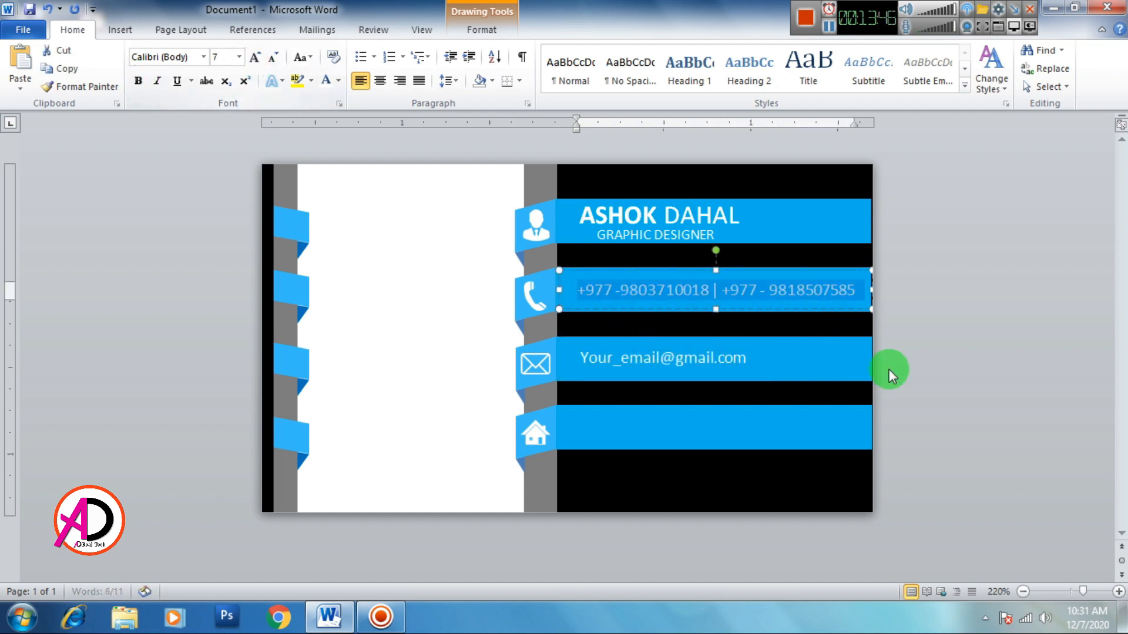
Step: Add a 'Country' address box on the house ribbon and nudge it left
{"action": "left_click_drag", "start_coordinate": [635, 405], "coordinate": [637, 431]}
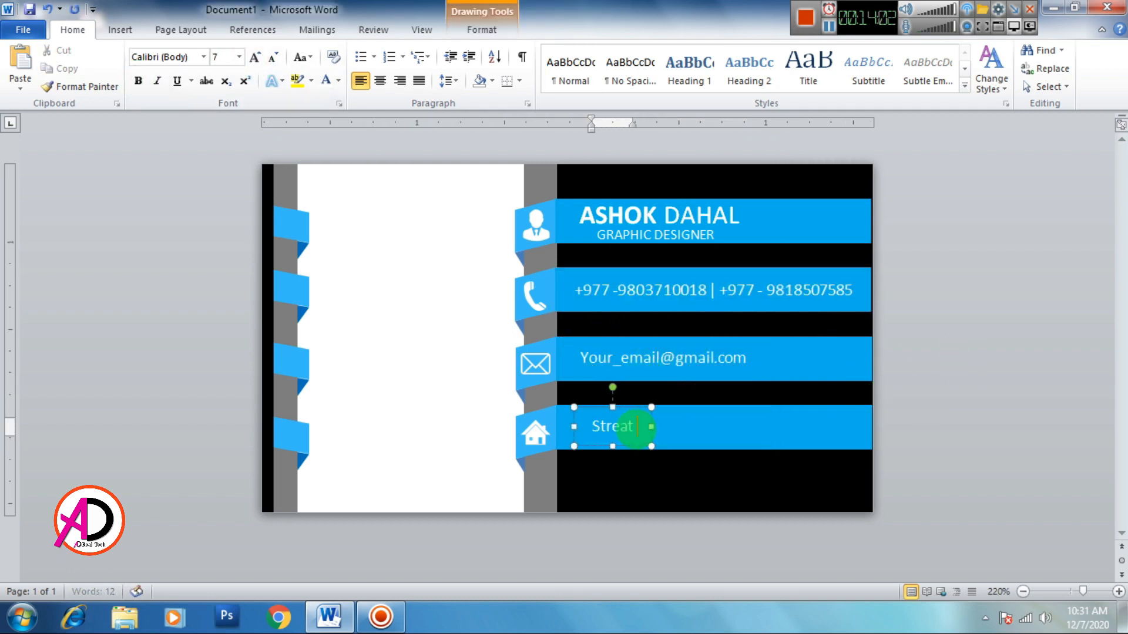
{"action": "type", "text": "Country"}
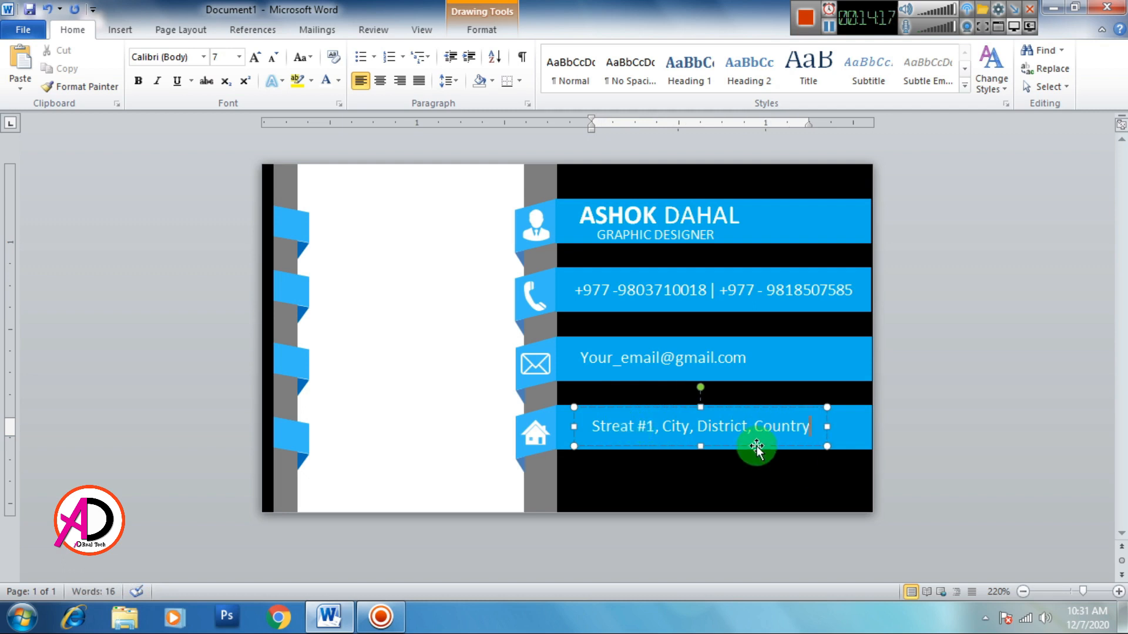
{"action": "key", "text": "Left"}
{"action": "key", "text": "Left"}
{"action": "key", "text": "Left"}
{"action": "key", "text": "Left"}
{"action": "key", "text": "Left"}
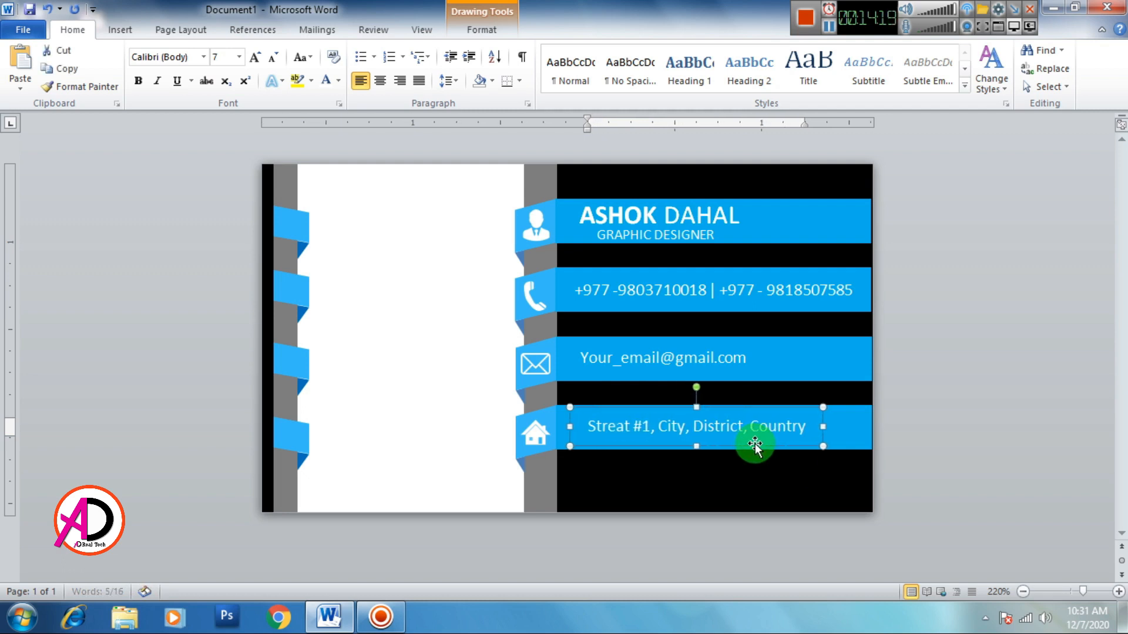
{"action": "key", "text": "Left"}
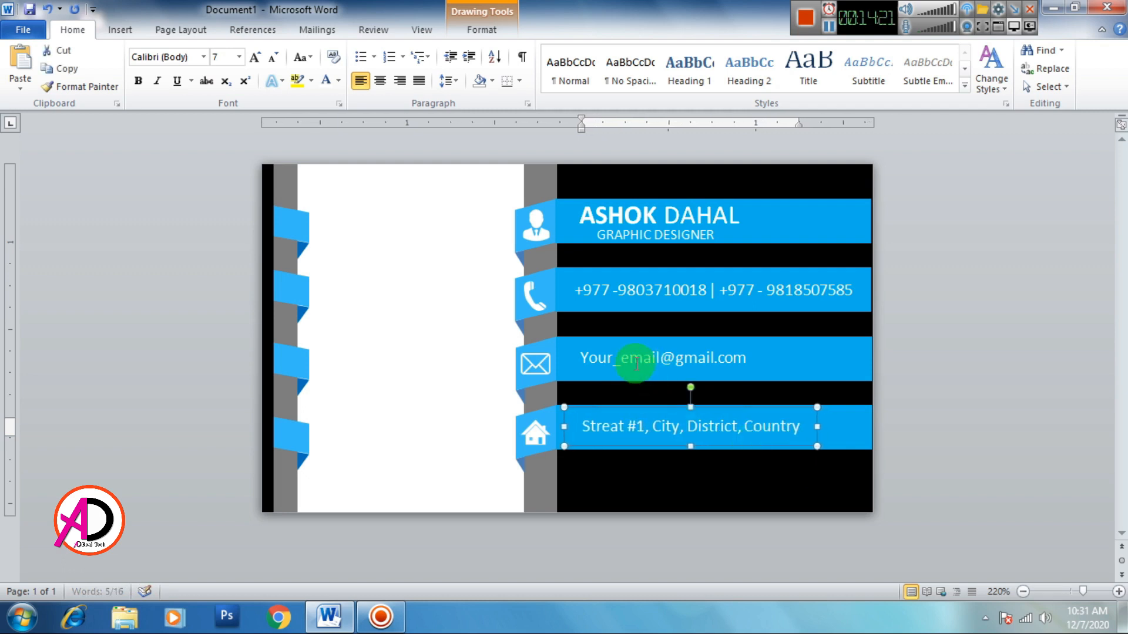
{"action": "left_click", "coordinate": [624, 378]}
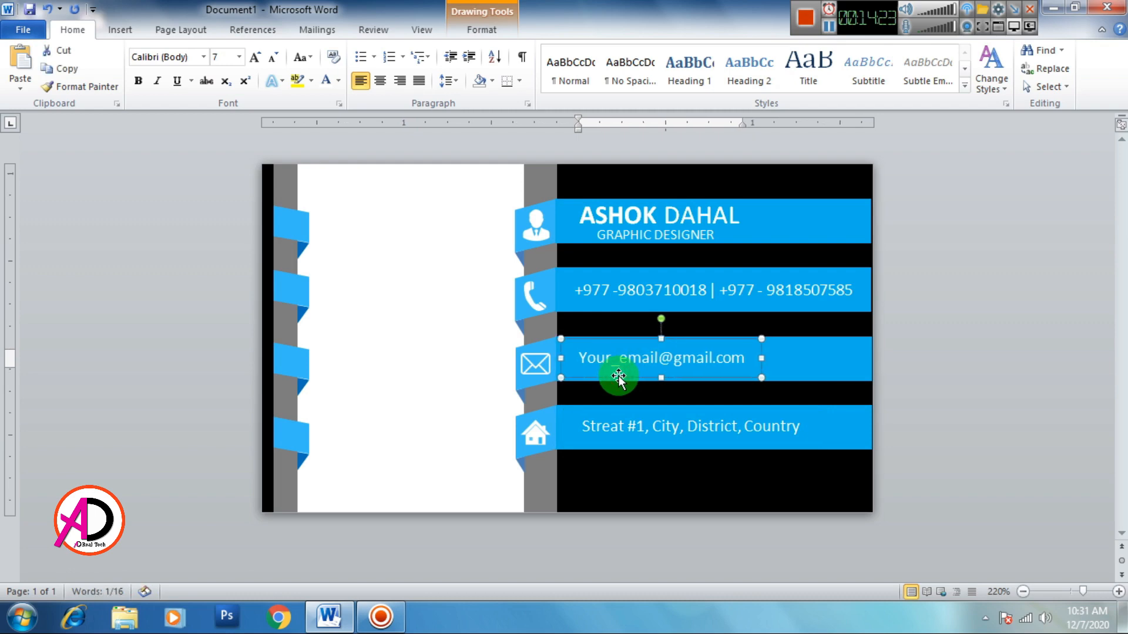
{"action": "left_click", "coordinate": [950, 400]}
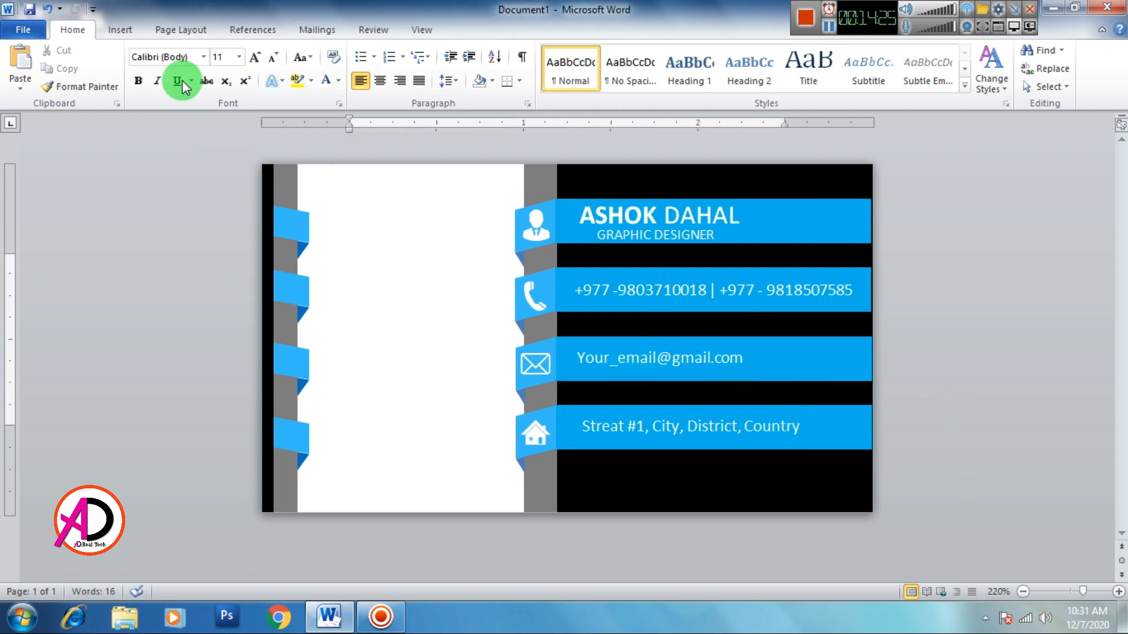
Step: Insert the colourful hexagon logo picture and set its wrapping to In Front of Text
{"action": "left_click", "coordinate": [120, 30]}
{"action": "left_click", "coordinate": [176, 68]}
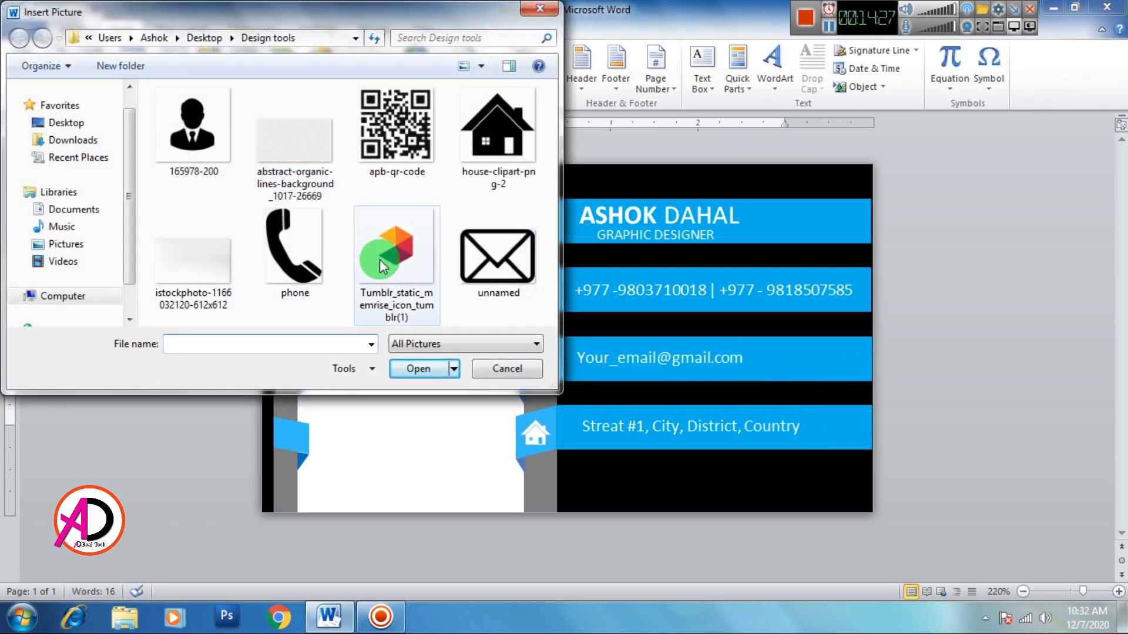
{"action": "left_click", "coordinate": [379, 259]}
{"action": "left_click", "coordinate": [423, 367]}
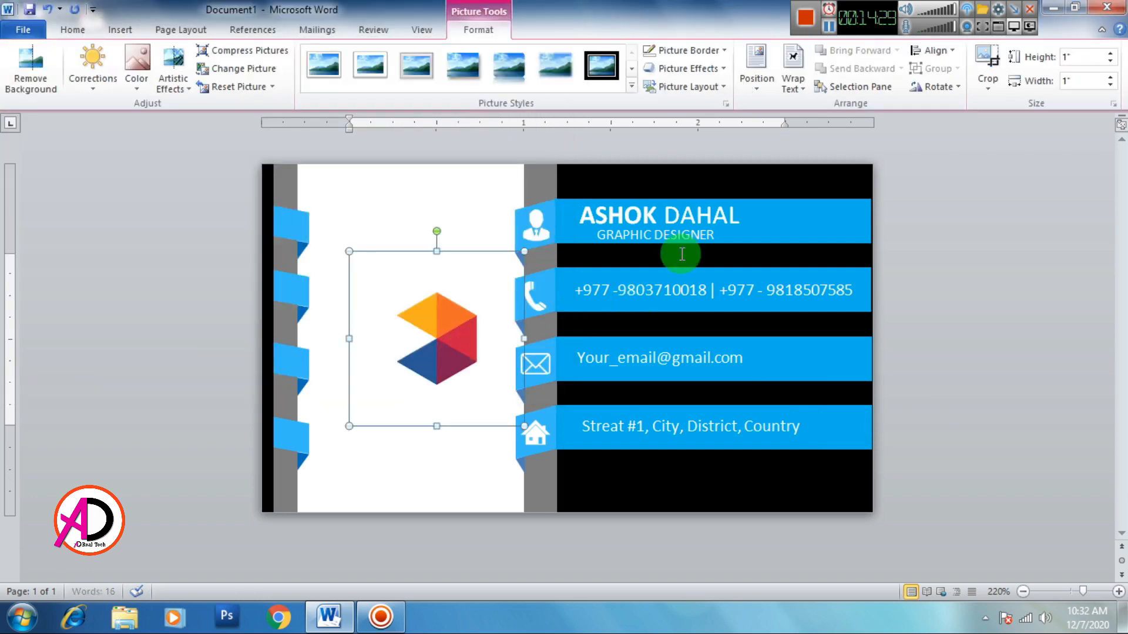
{"action": "left_click", "coordinate": [794, 71]}
{"action": "left_click", "coordinate": [819, 229]}
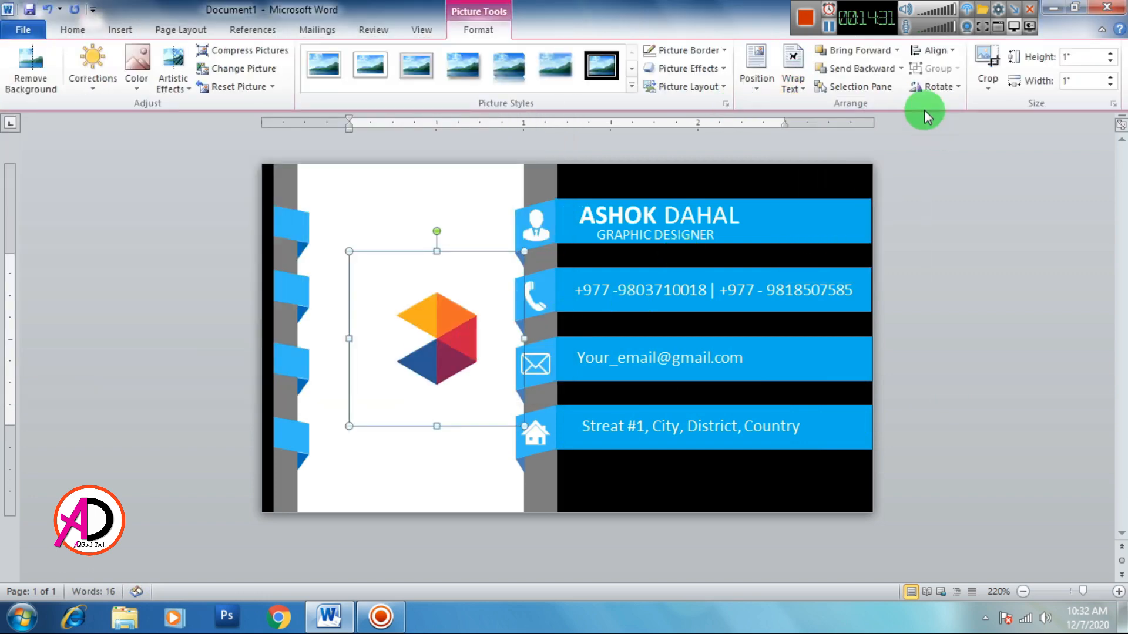
Step: Crop empty margins from all four sides of the logo and place it atop the white panel
{"action": "left_click", "coordinate": [987, 68]}
{"action": "left_click_drag", "start_coordinate": [522, 340], "coordinate": [483, 338]}
{"action": "left_click_drag", "start_coordinate": [418, 250], "coordinate": [417, 282]}
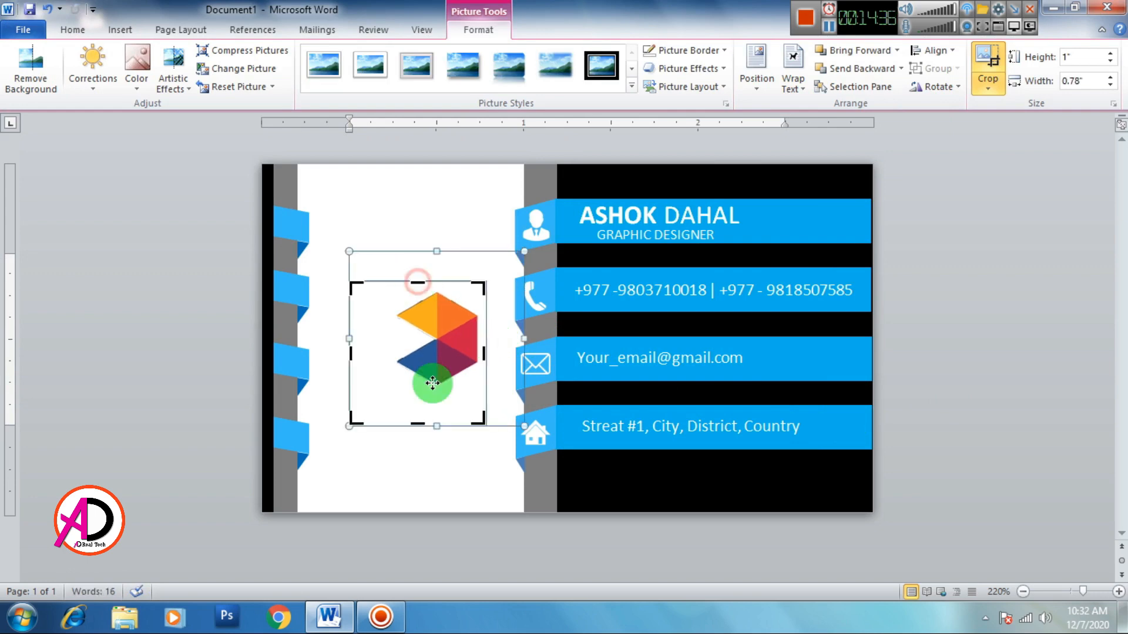
{"action": "left_click_drag", "start_coordinate": [420, 422], "coordinate": [418, 396]}
{"action": "left_click_drag", "start_coordinate": [355, 342], "coordinate": [408, 284]}
{"action": "left_click", "coordinate": [438, 433]}
{"action": "left_click", "coordinate": [438, 394]}
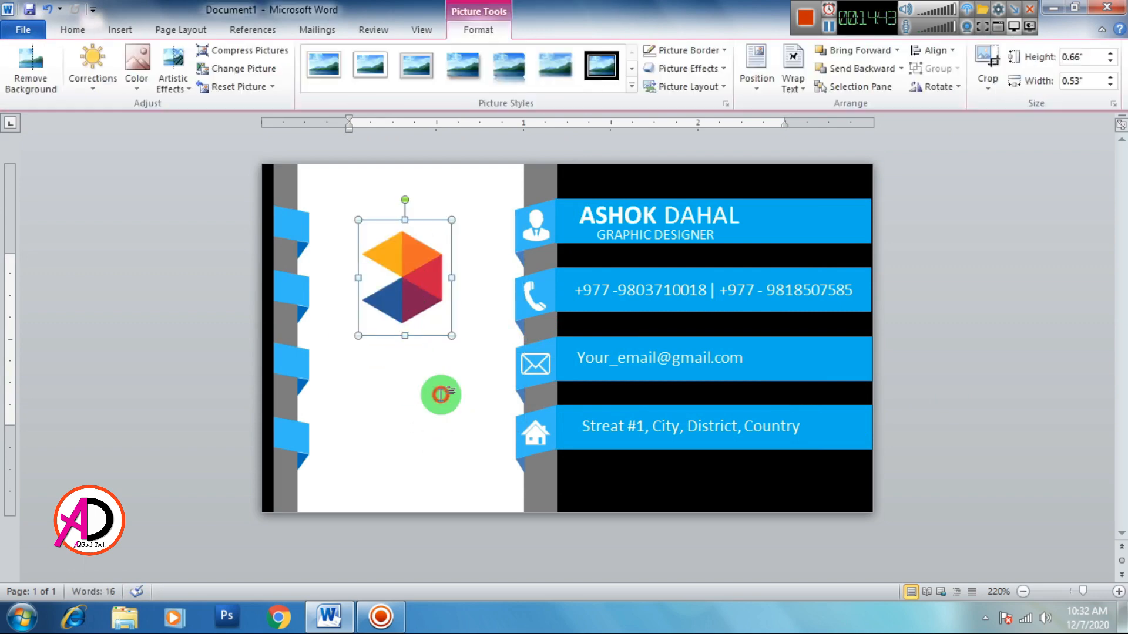